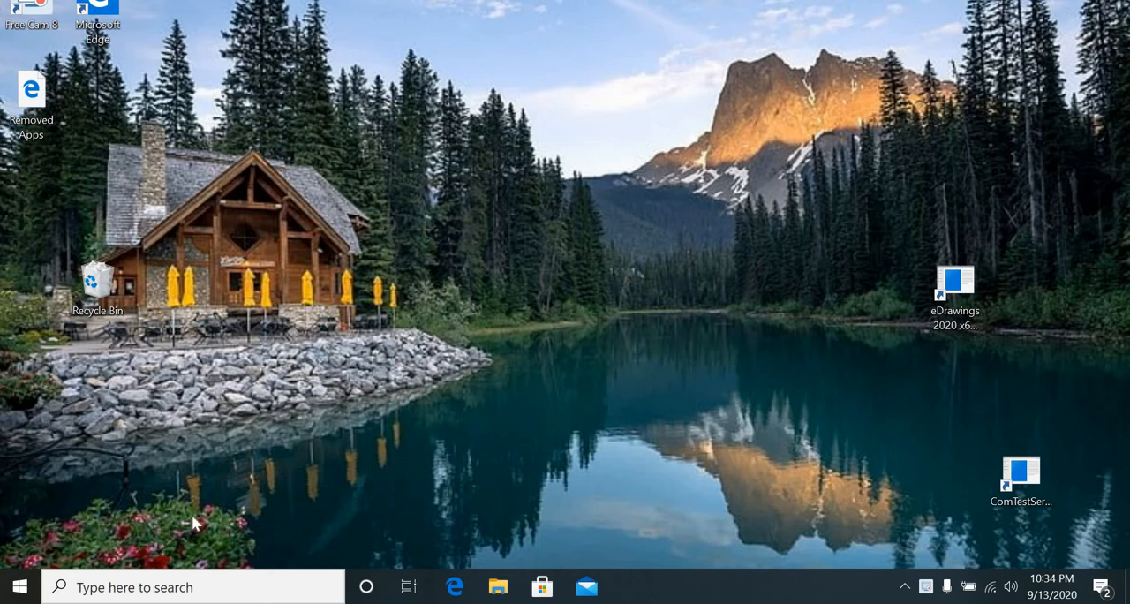
Open the sign-in options in the admin account's settings.
{"action": "left_click", "coordinate": [20, 587]}
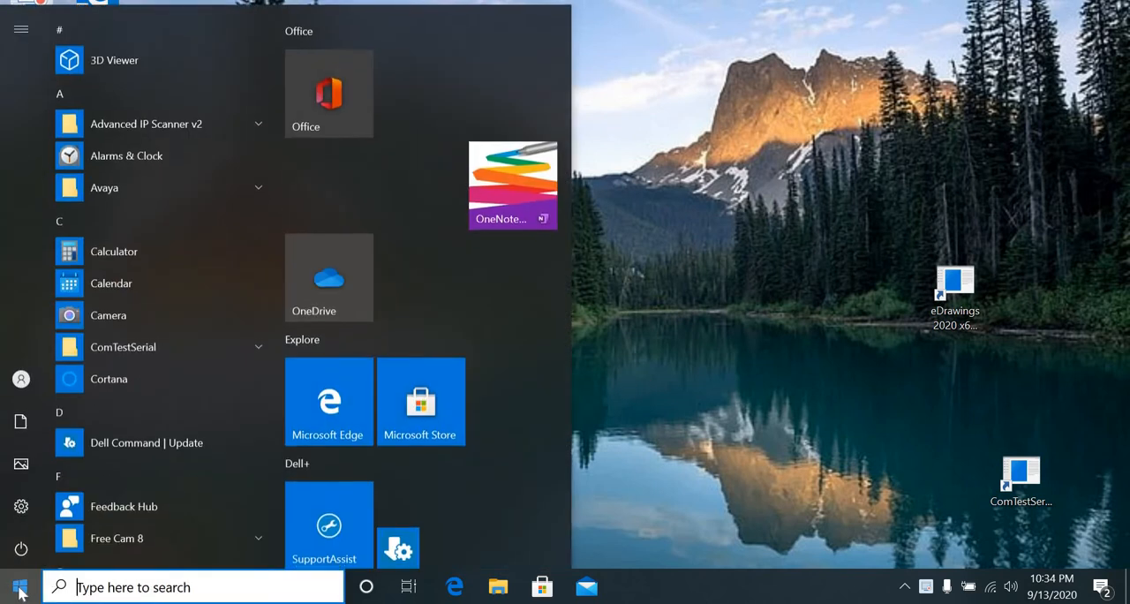
{"action": "left_click", "coordinate": [20, 382]}
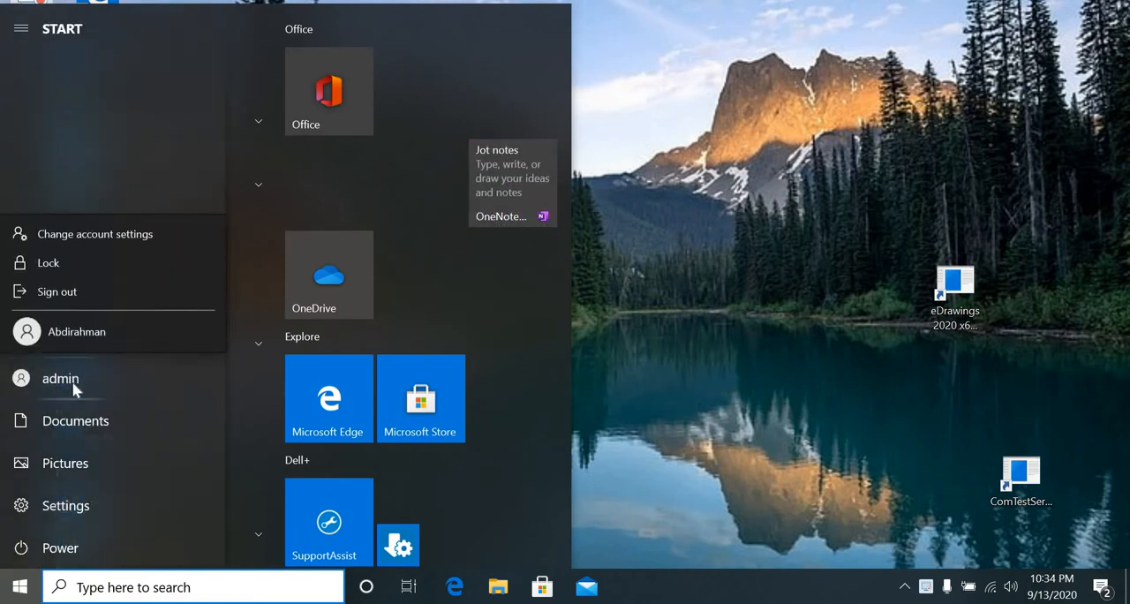
{"action": "left_click", "coordinate": [100, 237]}
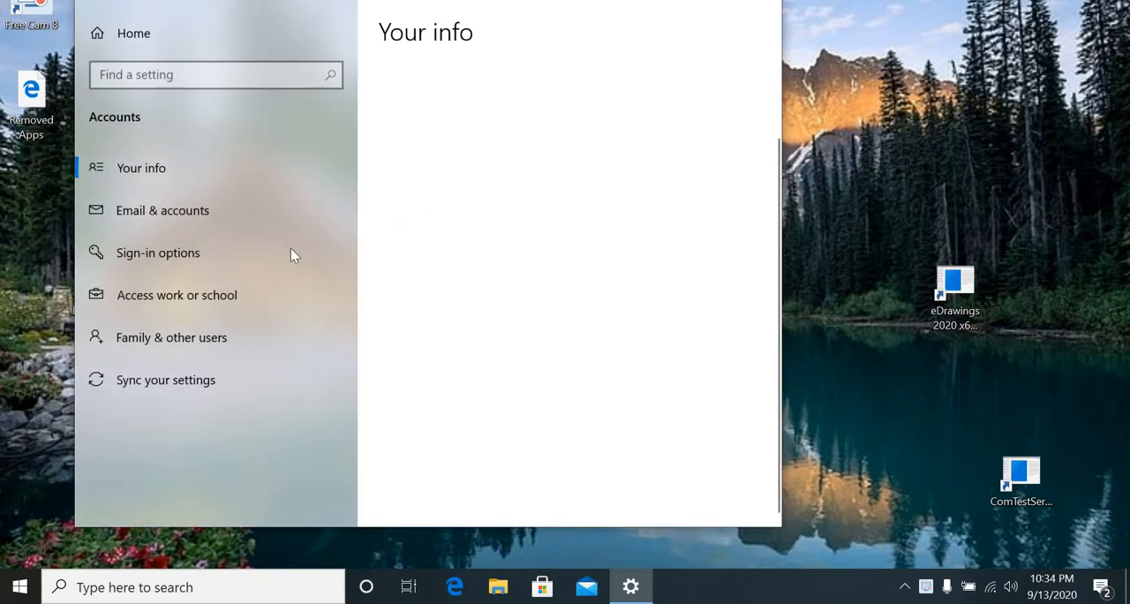
{"action": "left_click", "coordinate": [156, 262]}
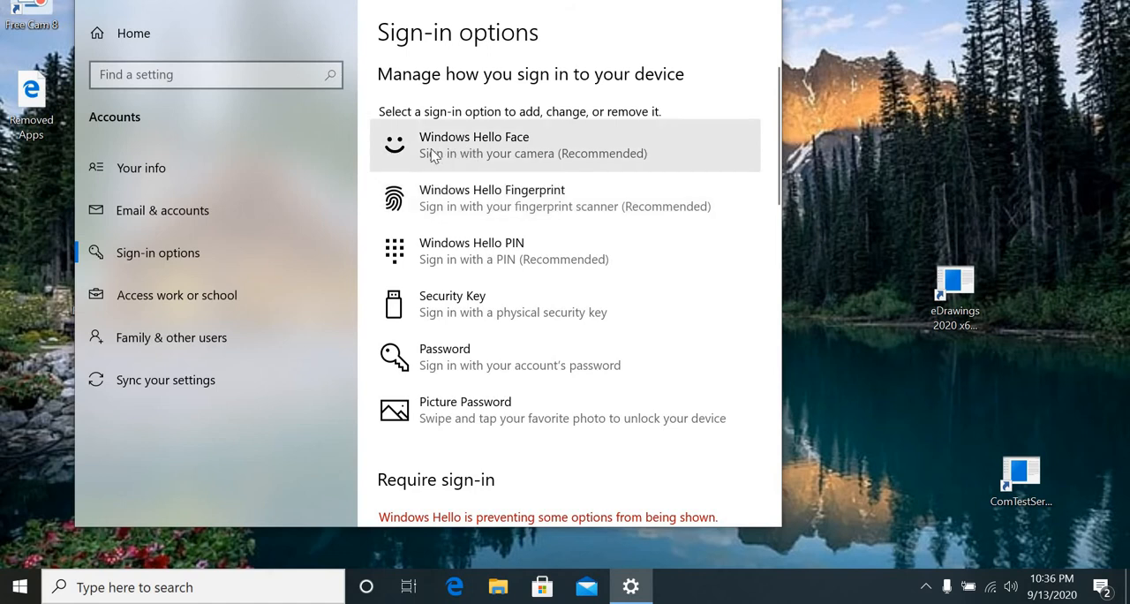
{"action": "left_click", "coordinate": [514, 152]}
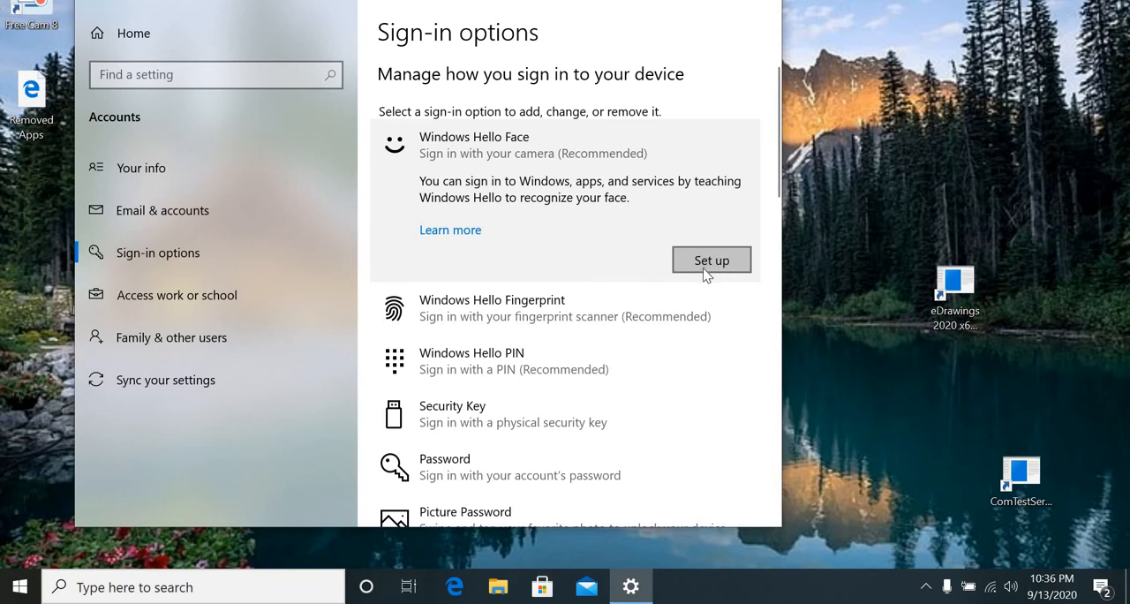
{"action": "left_click", "coordinate": [712, 262]}
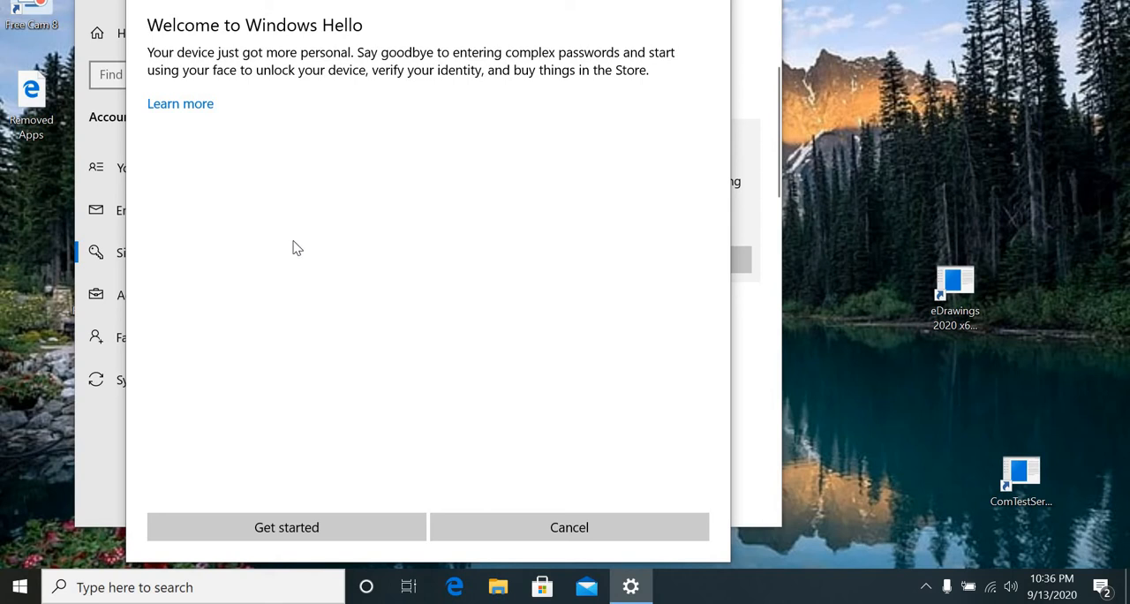
{"action": "left_click", "coordinate": [270, 534]}
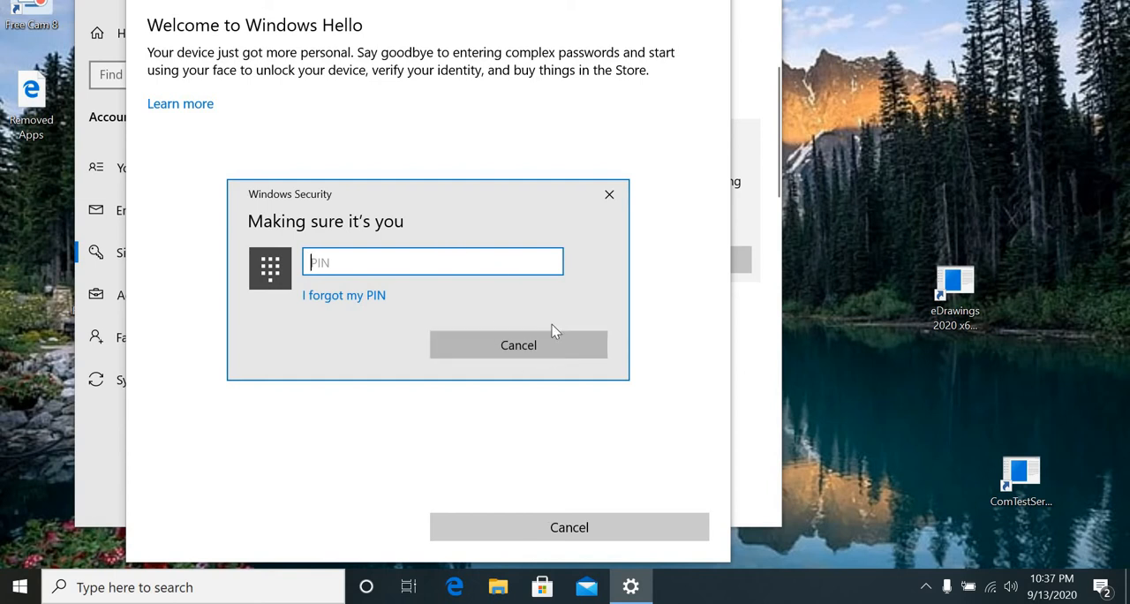
{"action": "left_click", "coordinate": [518, 346]}
{"action": "left_click", "coordinate": [555, 526]}
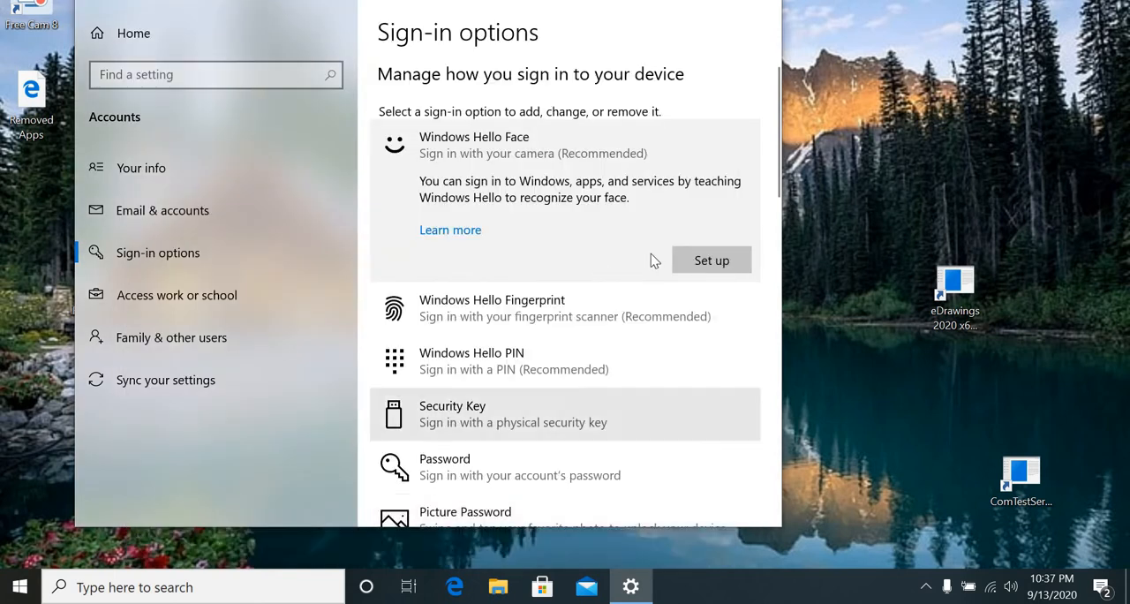
Remove the existing Windows Hello PIN, entering the account password to verify the removal.
{"action": "scroll", "coordinate": [530, 388], "scroll_direction": "down", "scroll_amount": 2}
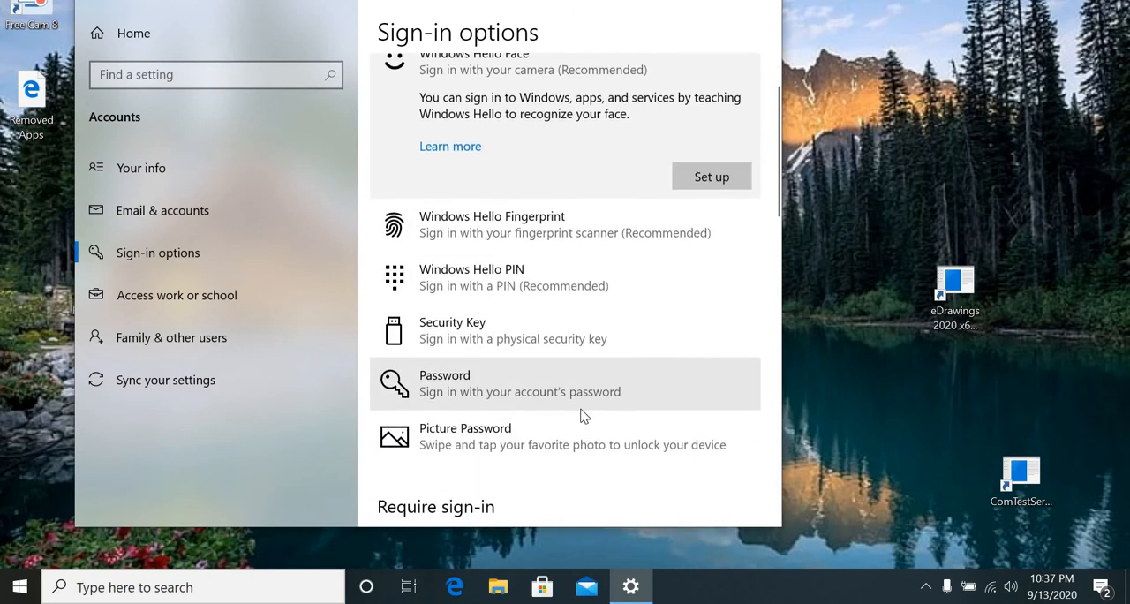
{"action": "scroll", "coordinate": [492, 399], "scroll_direction": "down", "scroll_amount": 2}
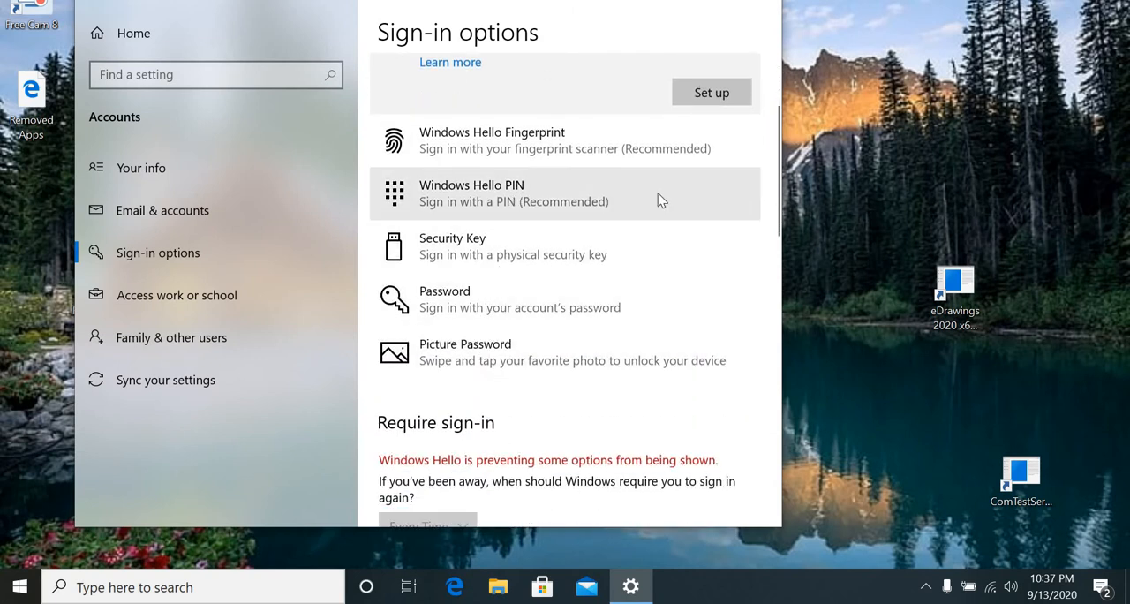
{"action": "left_click", "coordinate": [617, 203]}
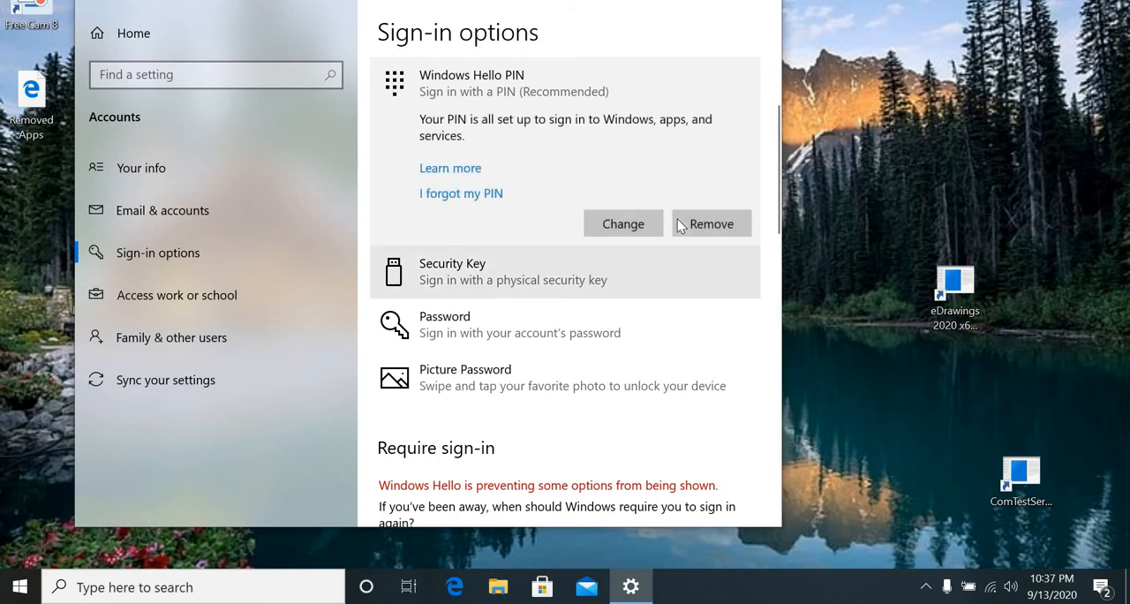
{"action": "left_click", "coordinate": [704, 227]}
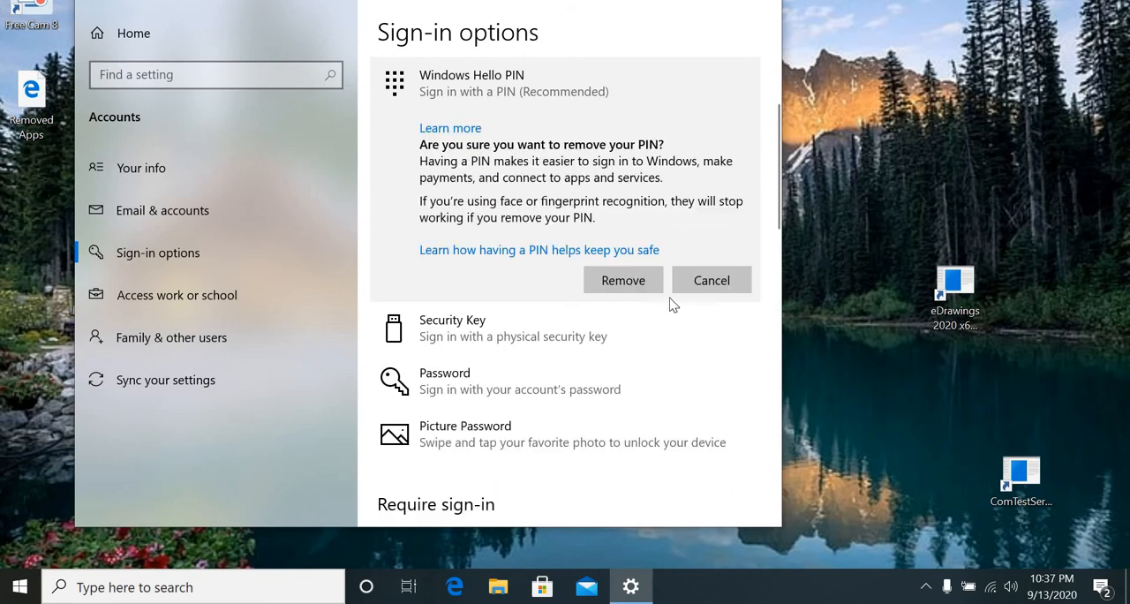
{"action": "left_click", "coordinate": [616, 284]}
{"action": "key", "text": "Caps_Lock"}
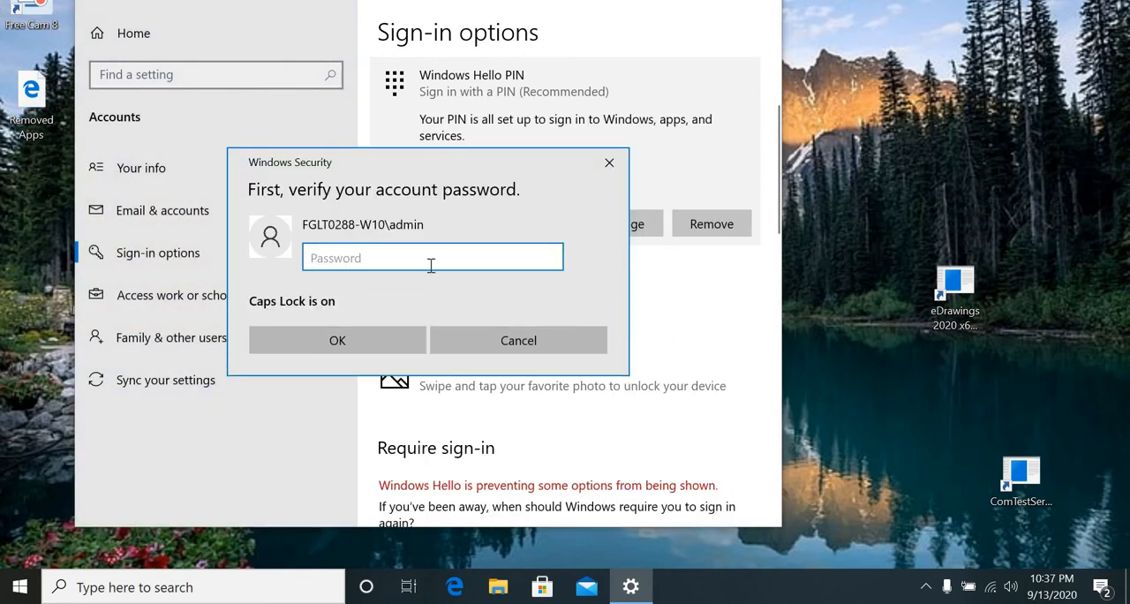
{"action": "type", "text": "********"}
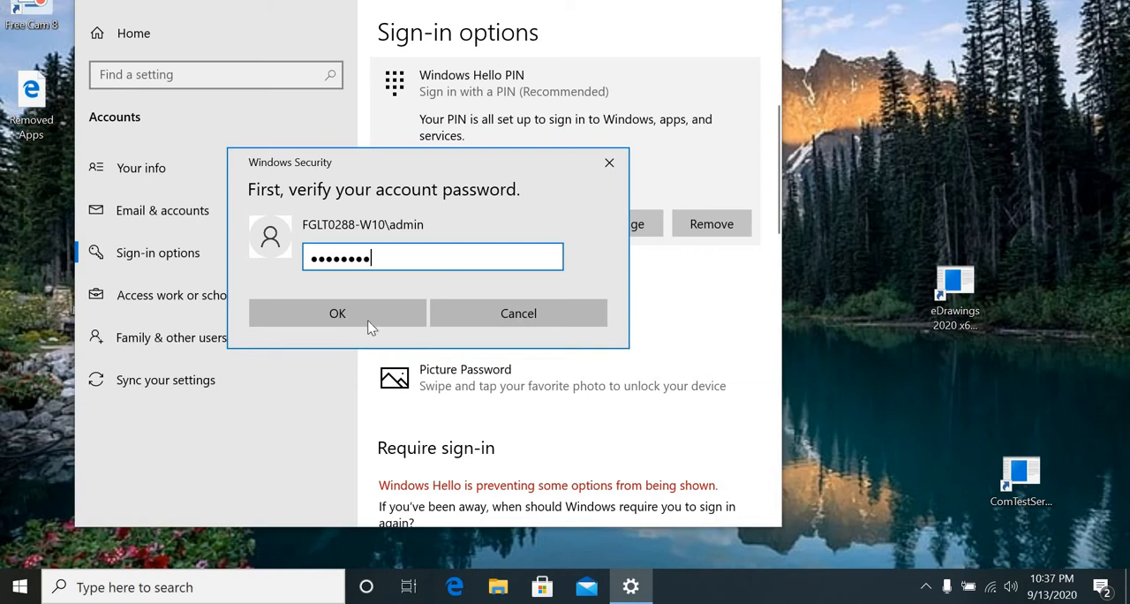
{"action": "left_click", "coordinate": [368, 318]}
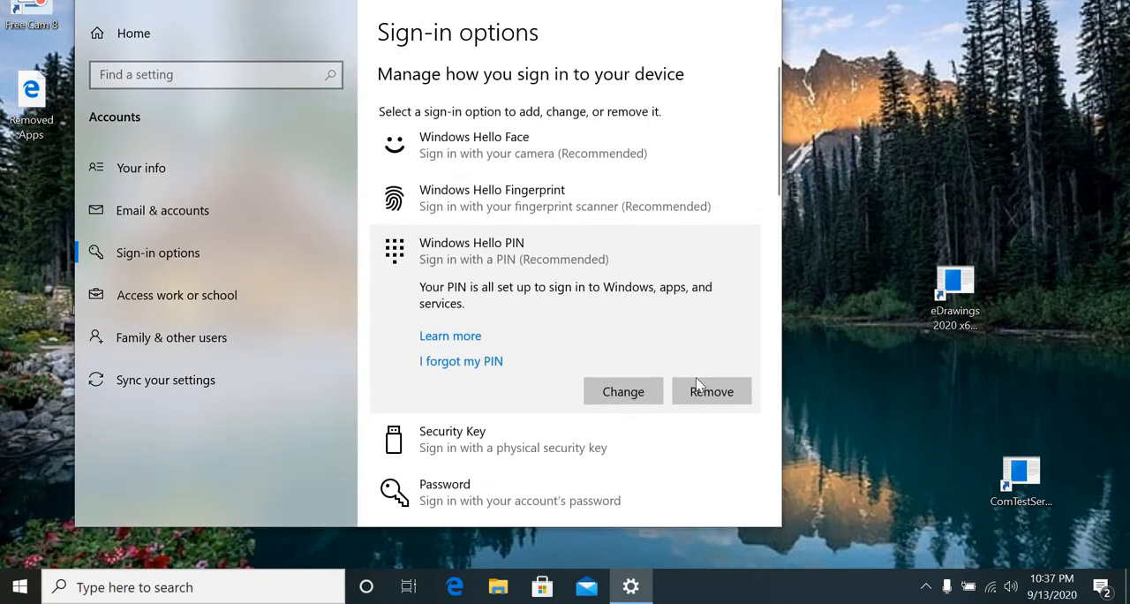
Set up Windows Hello Face by scanning the face with the camera, and continue to the backup PIN setup.
{"action": "left_click", "coordinate": [509, 151]}
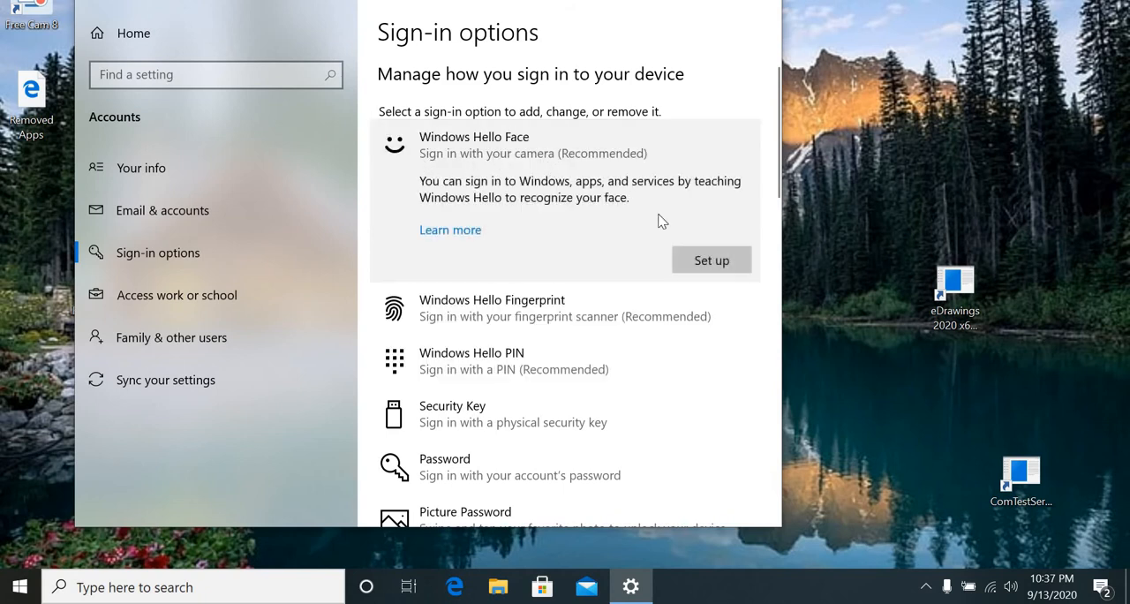
{"action": "left_click", "coordinate": [700, 269]}
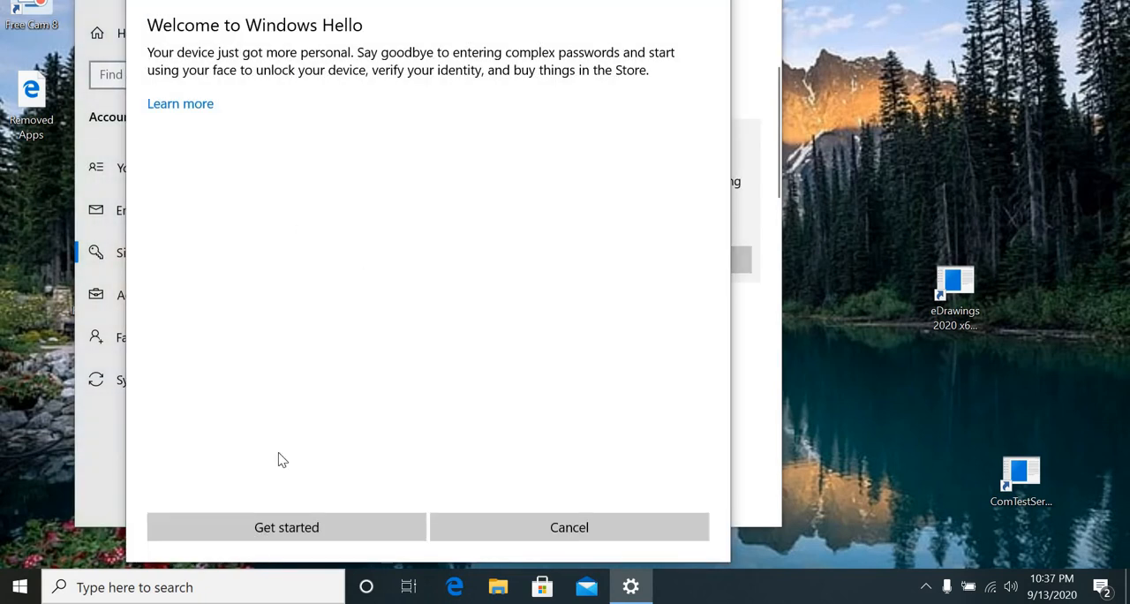
{"action": "left_click", "coordinate": [277, 533]}
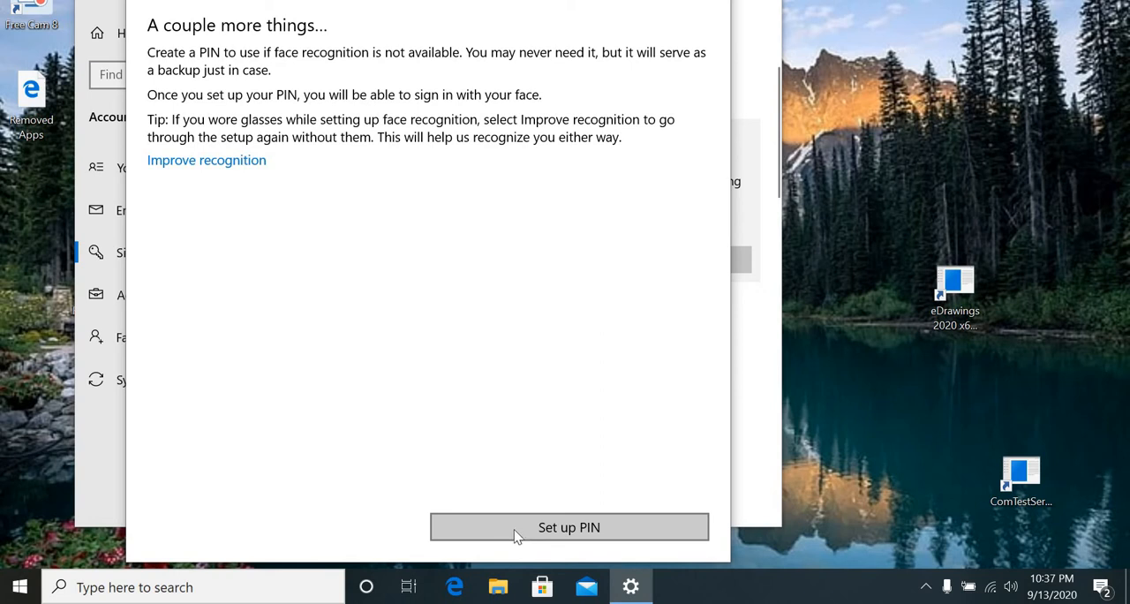
{"action": "left_click", "coordinate": [593, 531]}
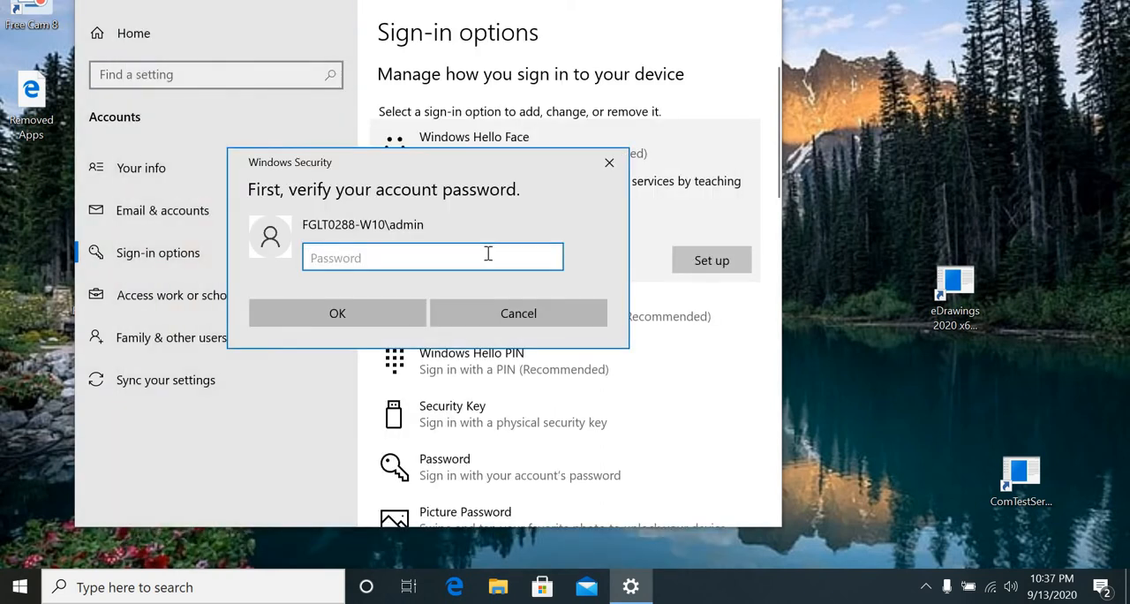
Try to verify the admin account for the PIN setup by entering the account password.
{"action": "key", "text": "Caps_Lock"}
{"action": "key", "text": "Caps_Lock"}
{"action": "key", "text": "Caps_Lock"}
{"action": "type", "text": "•"}
{"action": "key", "text": "Caps_Lock"}
{"action": "type", "text": "•••••••"}
{"action": "left_click", "coordinate": [393, 322]}
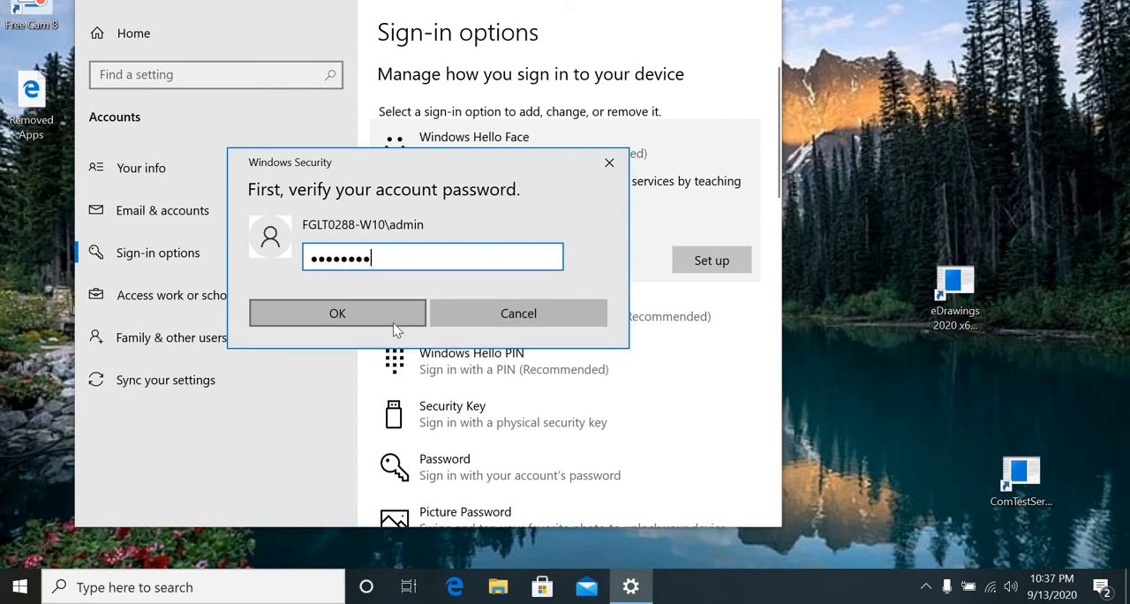
{"action": "key", "text": "Caps_Lock"}
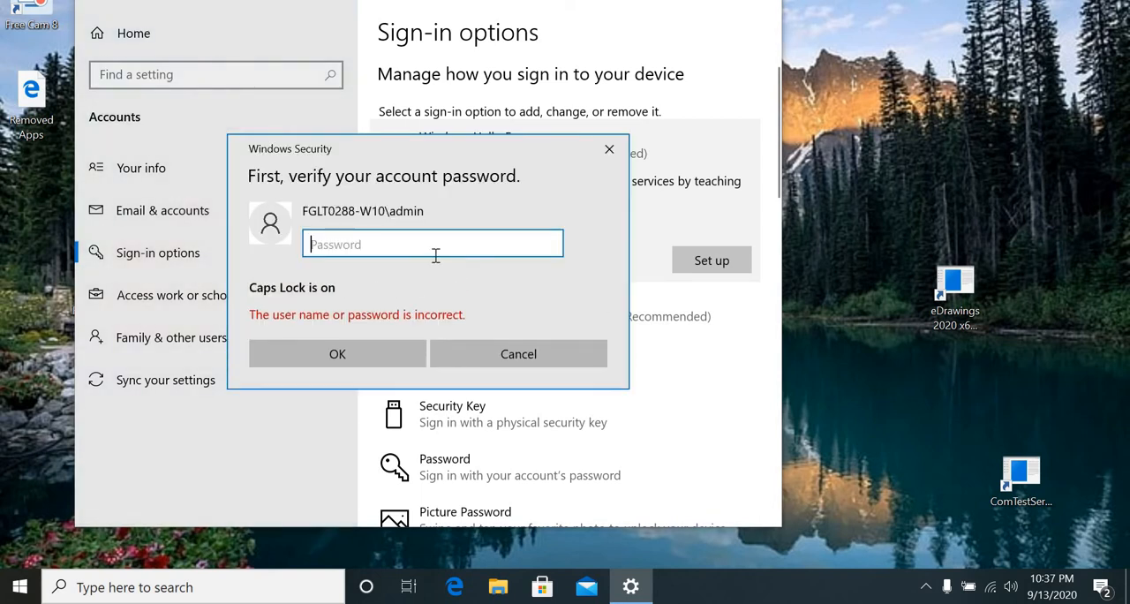
{"action": "key", "text": "Caps_Lock"}
{"action": "type", "text": "•"}
{"action": "key", "text": "Caps_Lock"}
{"action": "type", "text": "••••••"}
{"action": "left_click", "coordinate": [386, 346]}
Re-enter the account password and submit it to reach the new PIN form.
{"action": "key", "text": "Caps_Lock"}
{"action": "key", "text": "Caps_Lock"}
{"action": "type", "text": "•"}
{"action": "key", "text": "Caps_Lock"}
{"action": "type", "text": "•••••••"}
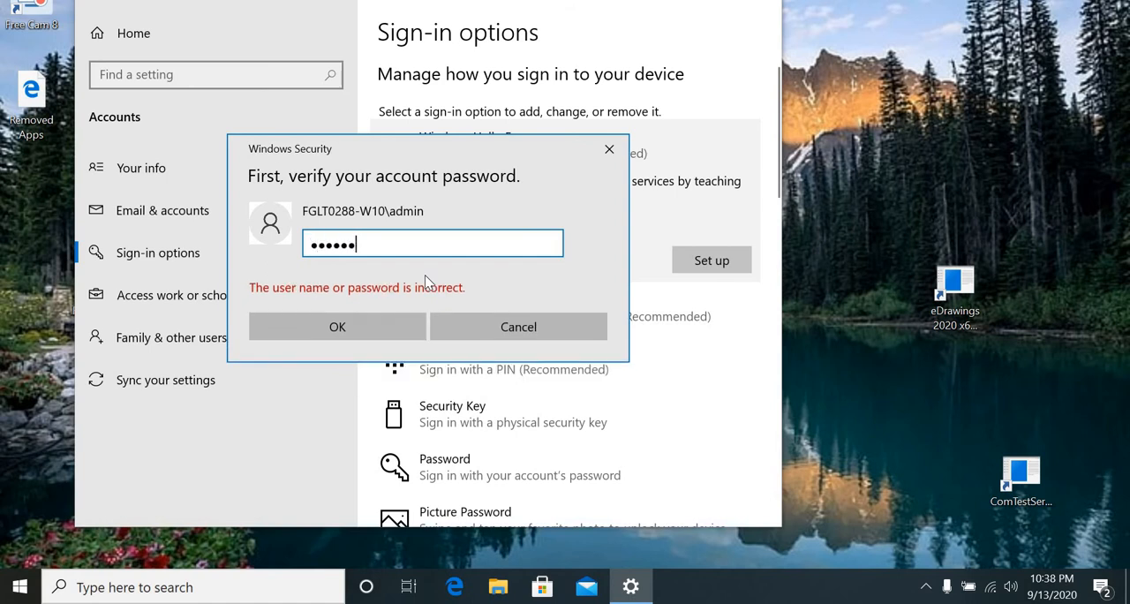
{"action": "left_click", "coordinate": [384, 323]}
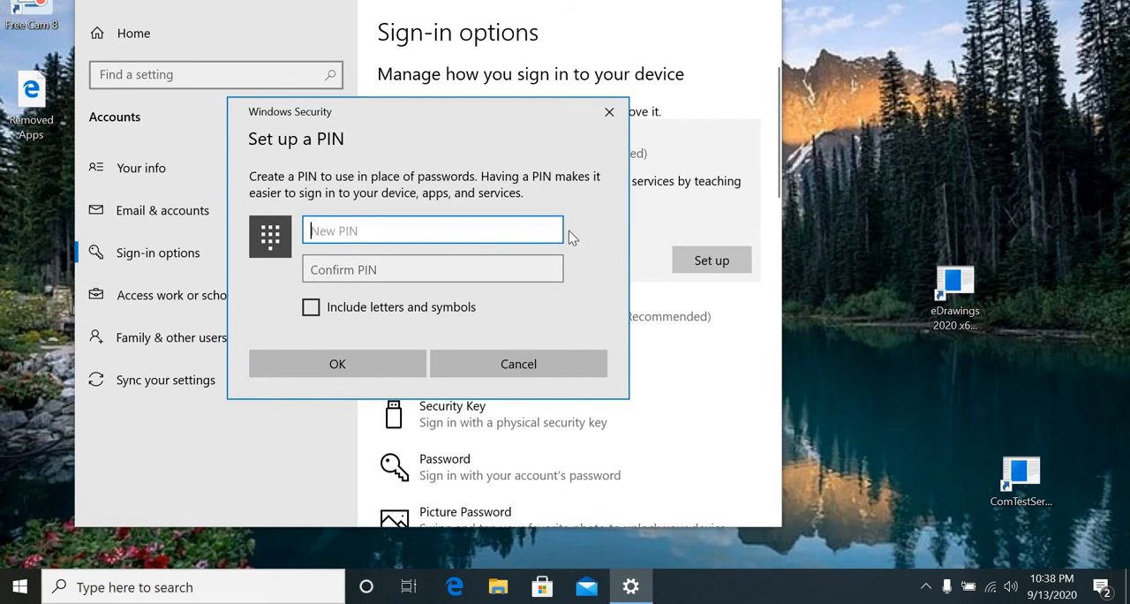
Try to create a five-character backup PIN, entering it in both the new and confirmation fields.
{"action": "type", "text": "•••"}
{"action": "key", "text": "Tab"}
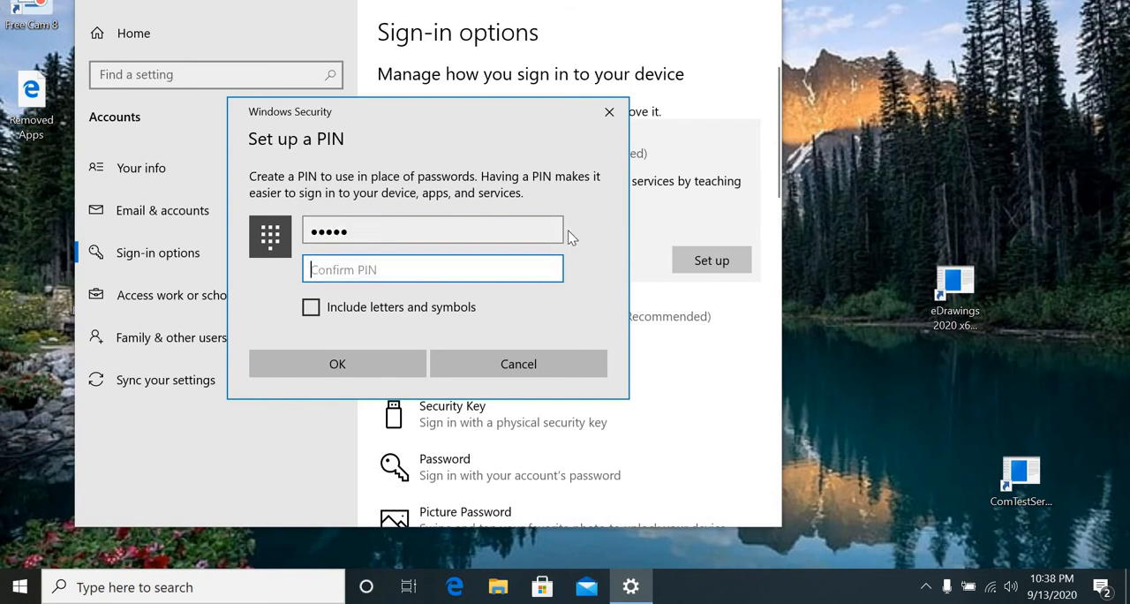
{"action": "type", "text": "•••••"}
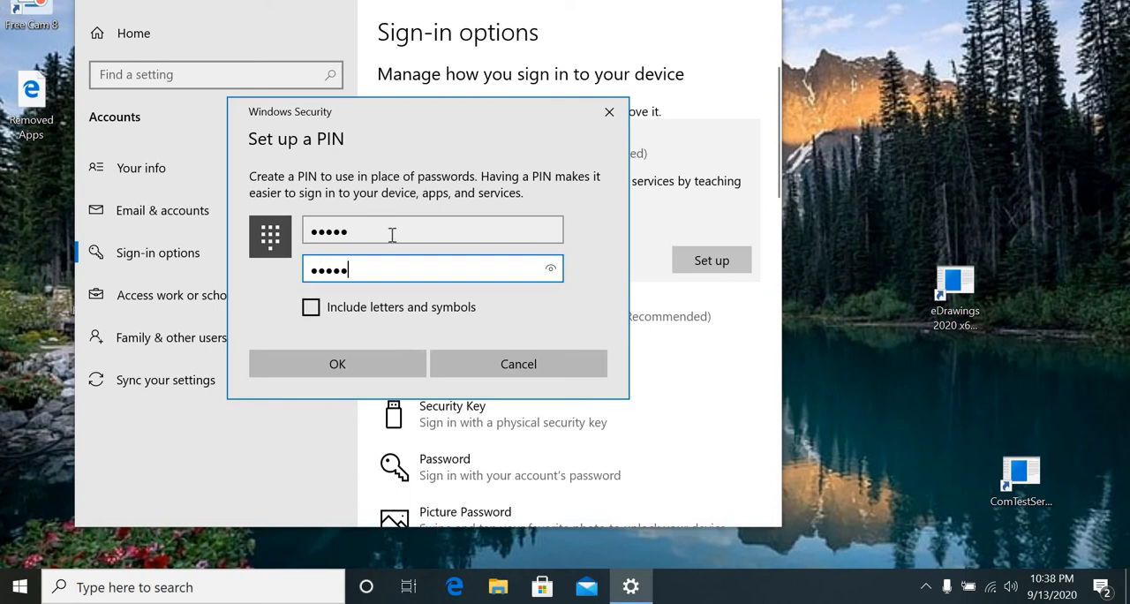
{"action": "left_click", "coordinate": [306, 363]}
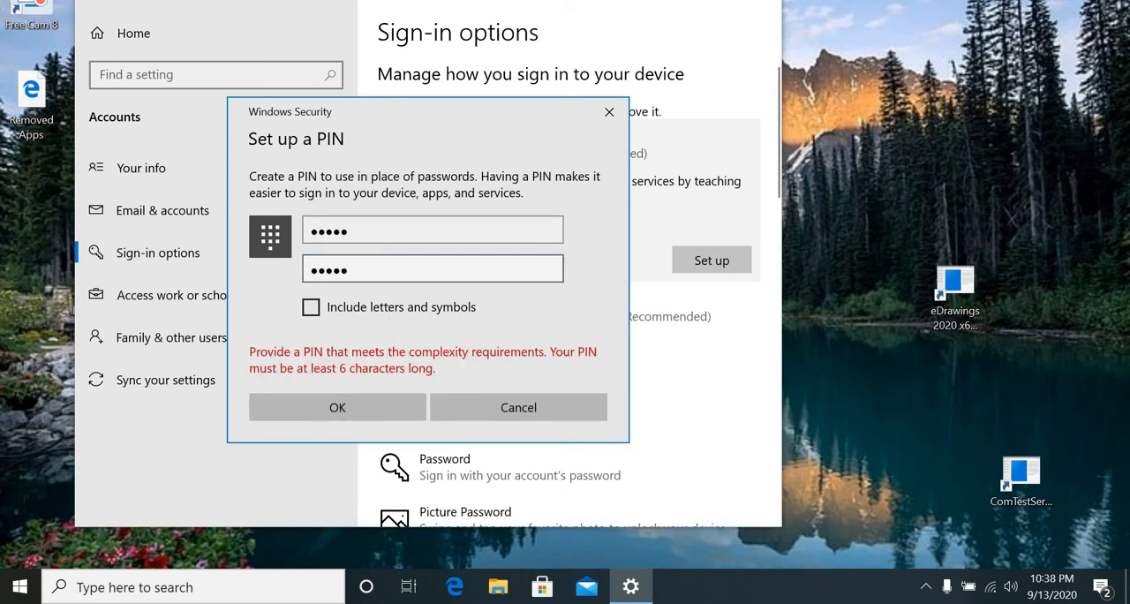
Replace both PIN entries with a matching six-digit PIN and save it as the Windows Hello backup PIN.
{"action": "left_click", "coordinate": [384, 238]}
{"action": "left_click_drag", "start_coordinate": [386, 236], "coordinate": [254, 231]}
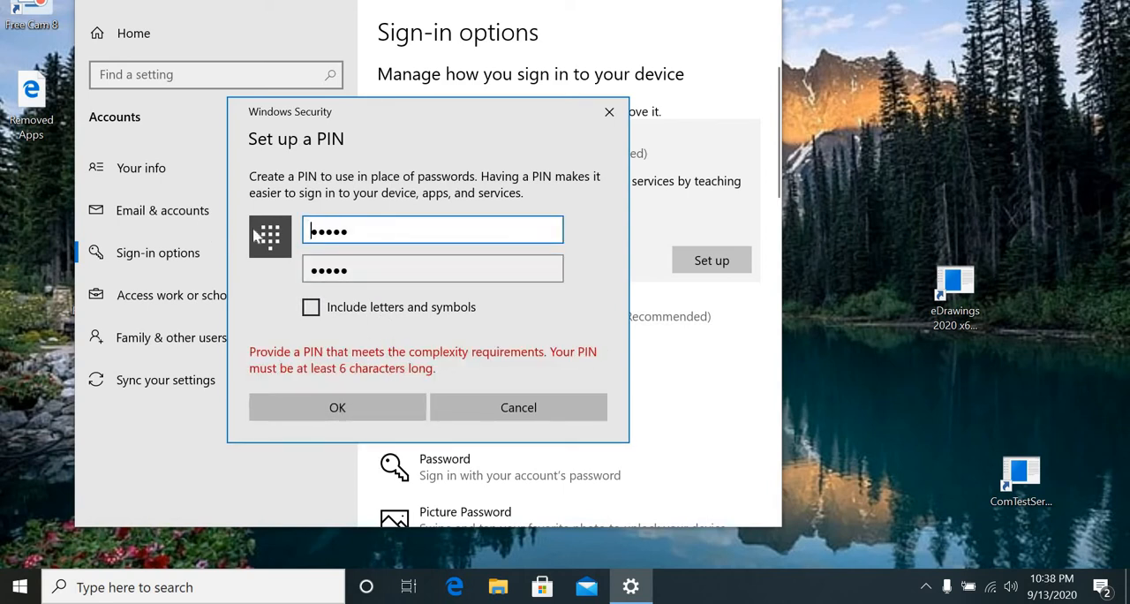
{"action": "type", "text": "123456"}
{"action": "left_click", "coordinate": [406, 265]}
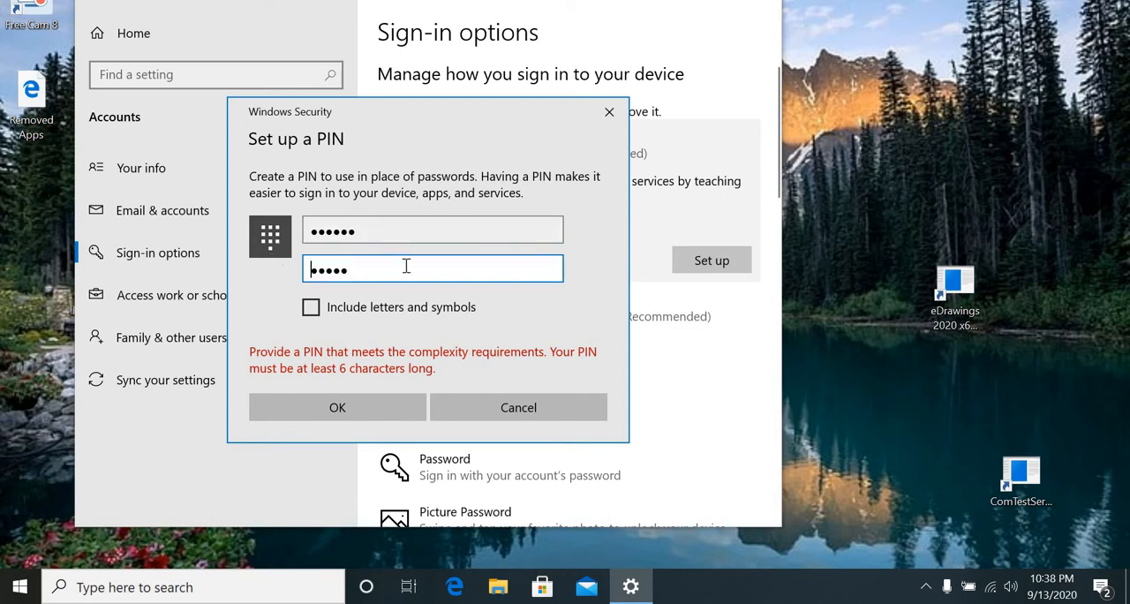
{"action": "left_click_drag", "start_coordinate": [284, 268], "coordinate": [278, 273]}
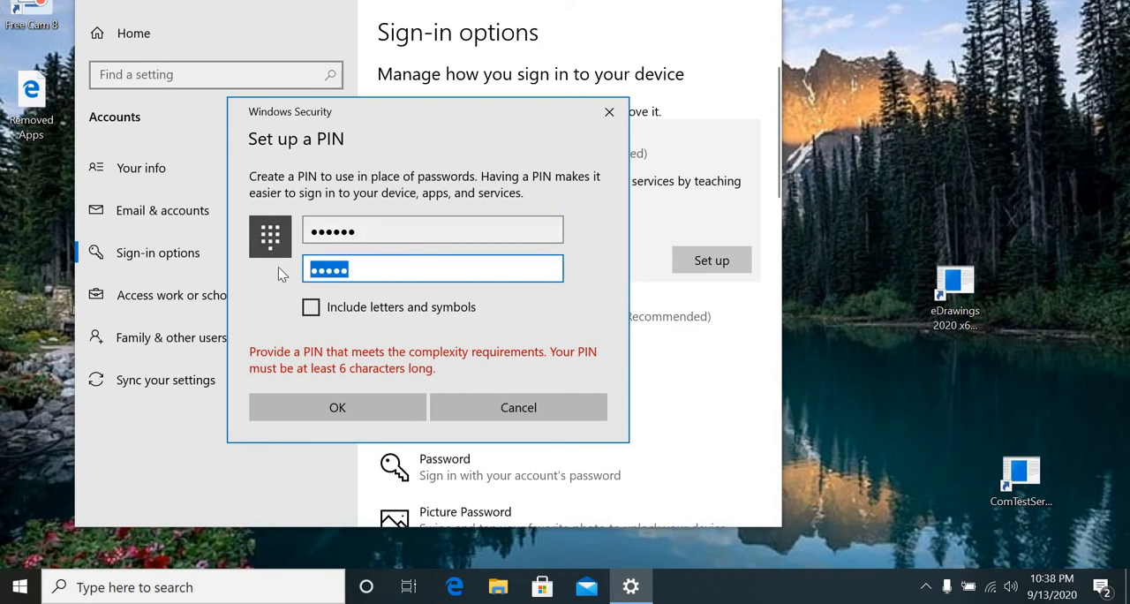
{"action": "type", "text": "123456"}
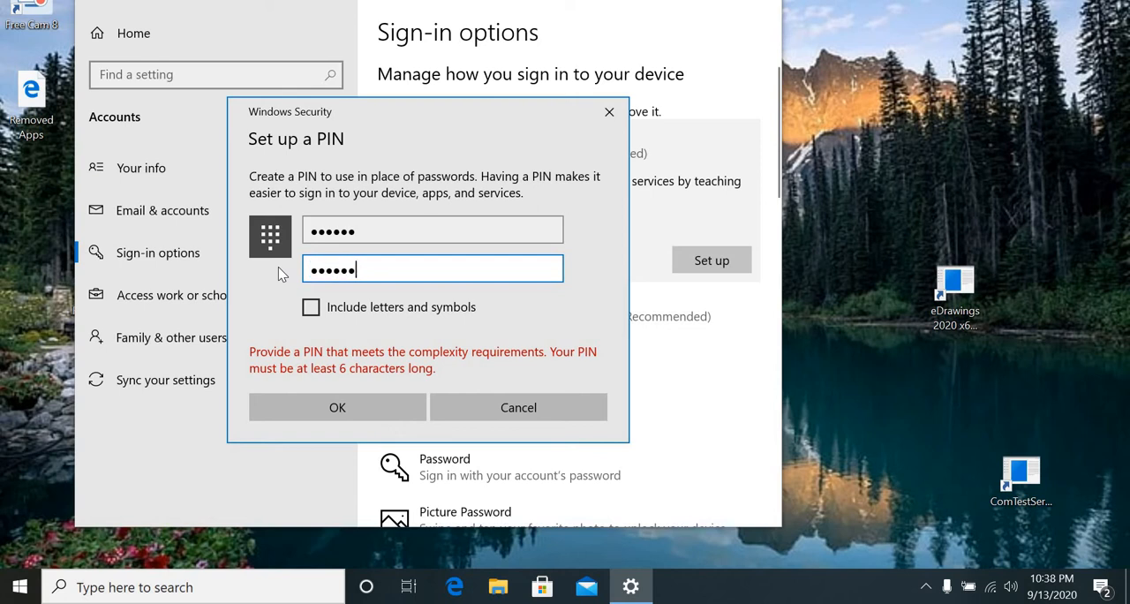
{"action": "left_click", "coordinate": [329, 409]}
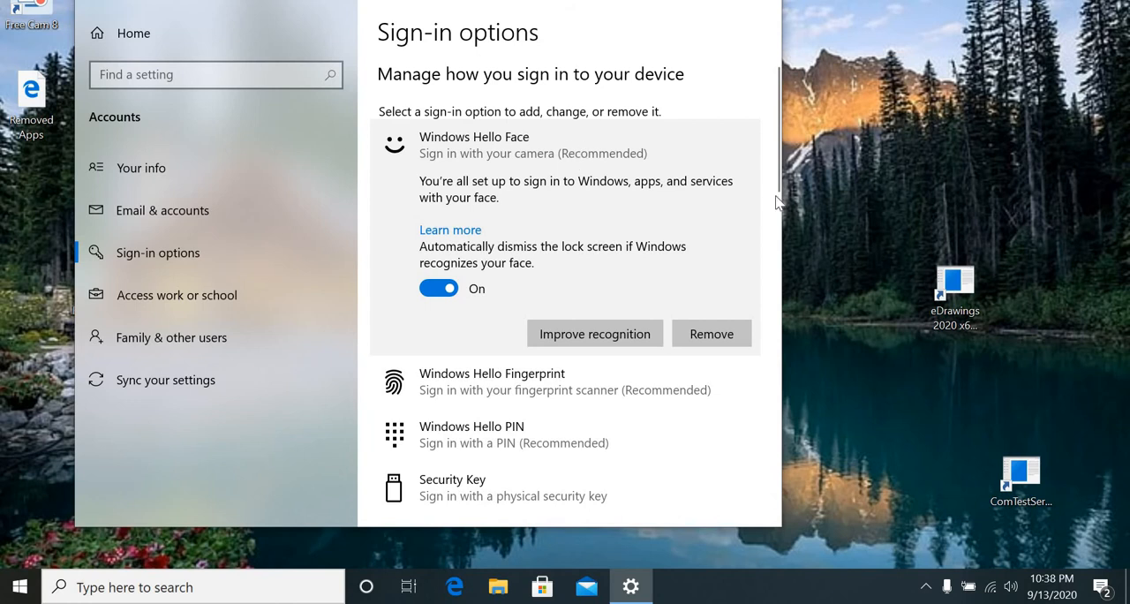
Lock the admin account's session and dismiss the lock screen to sign back in with face recognition.
{"action": "scroll", "coordinate": [660, 218], "scroll_direction": "down", "scroll_amount": 2}
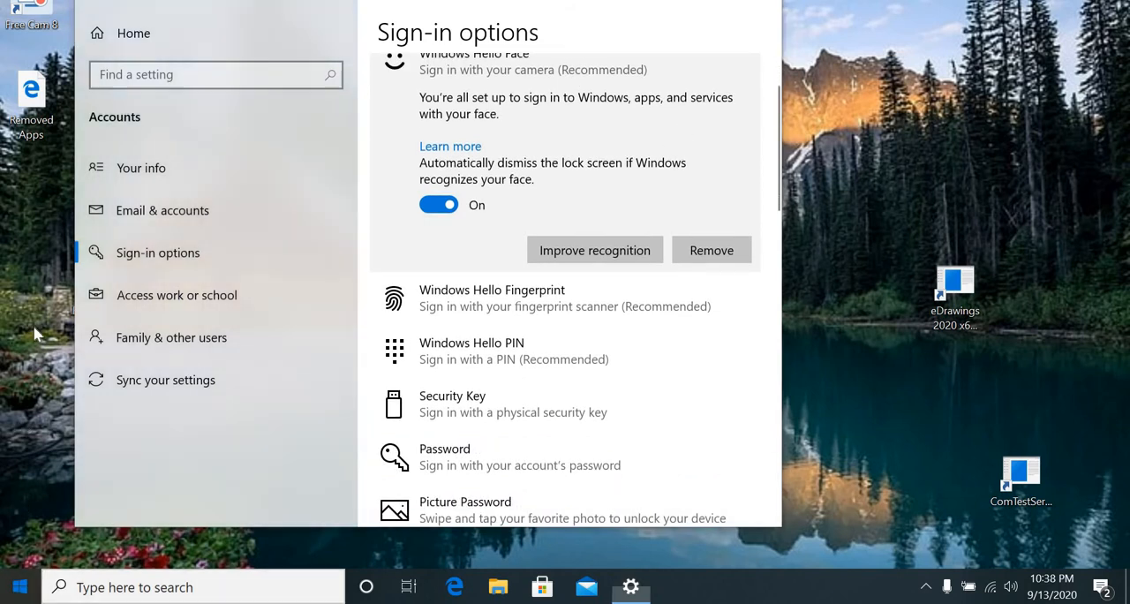
{"action": "key", "text": "super"}
{"action": "left_click", "coordinate": [31, 378]}
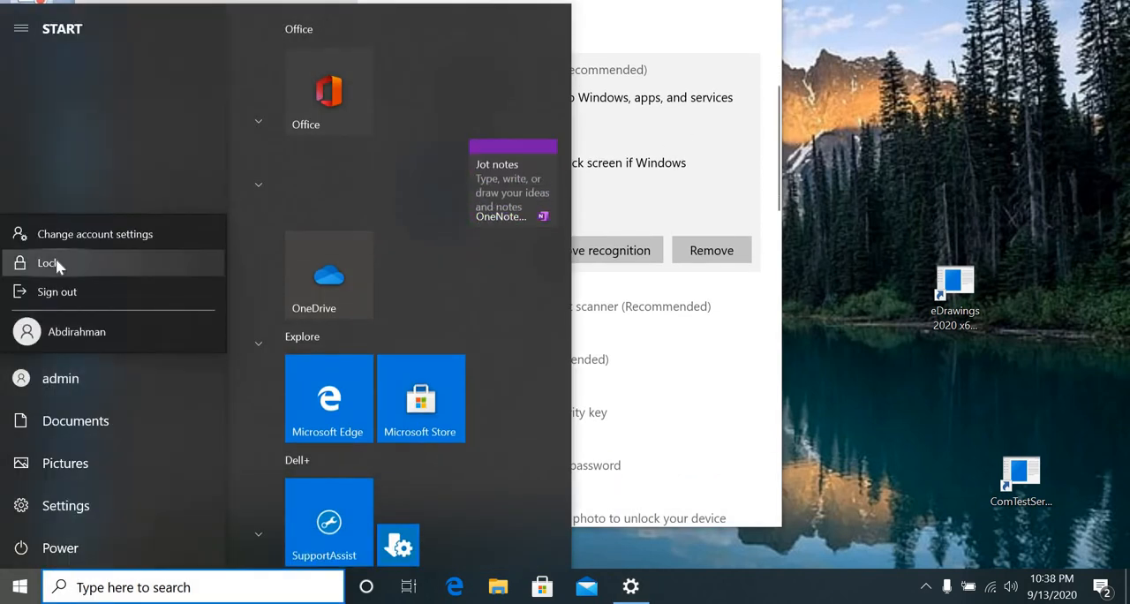
{"action": "left_click", "coordinate": [49, 263]}
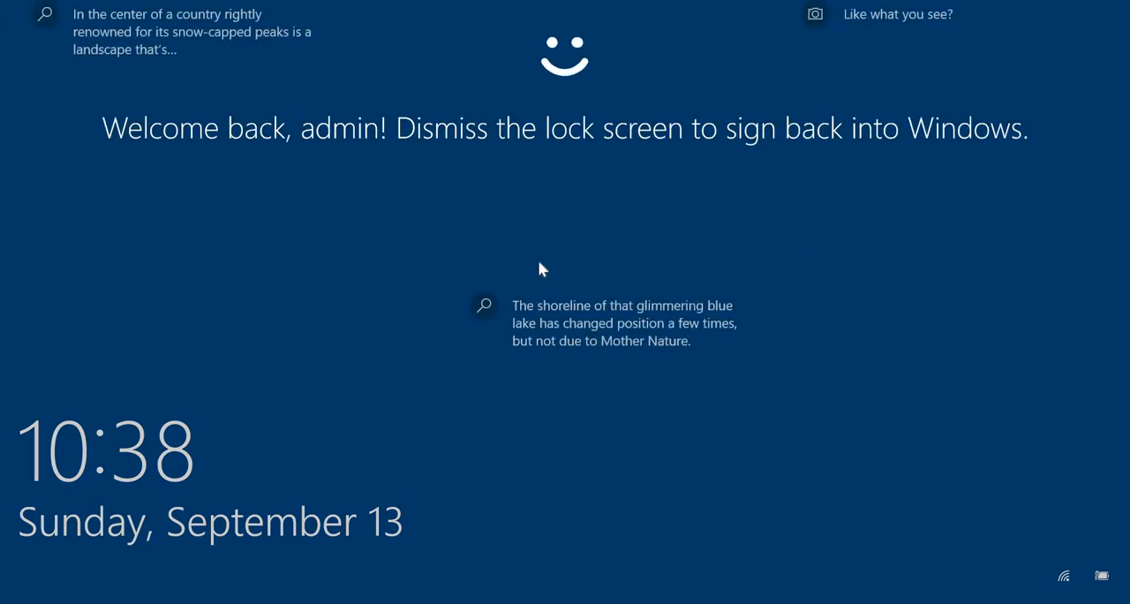
{"action": "left_click", "coordinate": [539, 263]}
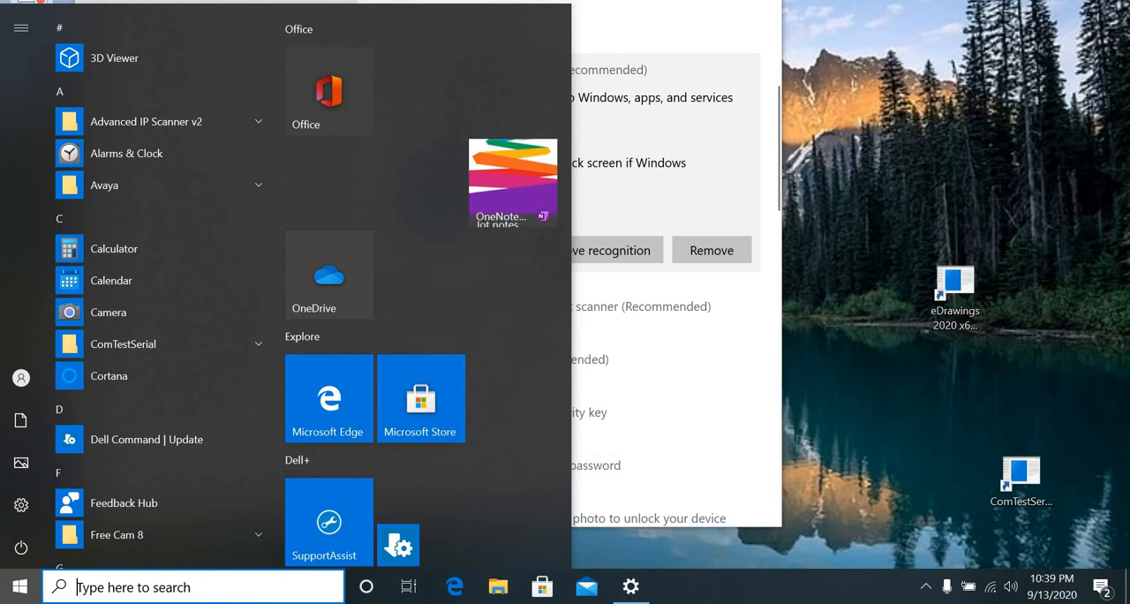
Start the Windows Hello Fingerprint setup and verify the account by entering its PIN.
{"action": "key", "text": "Escape"}
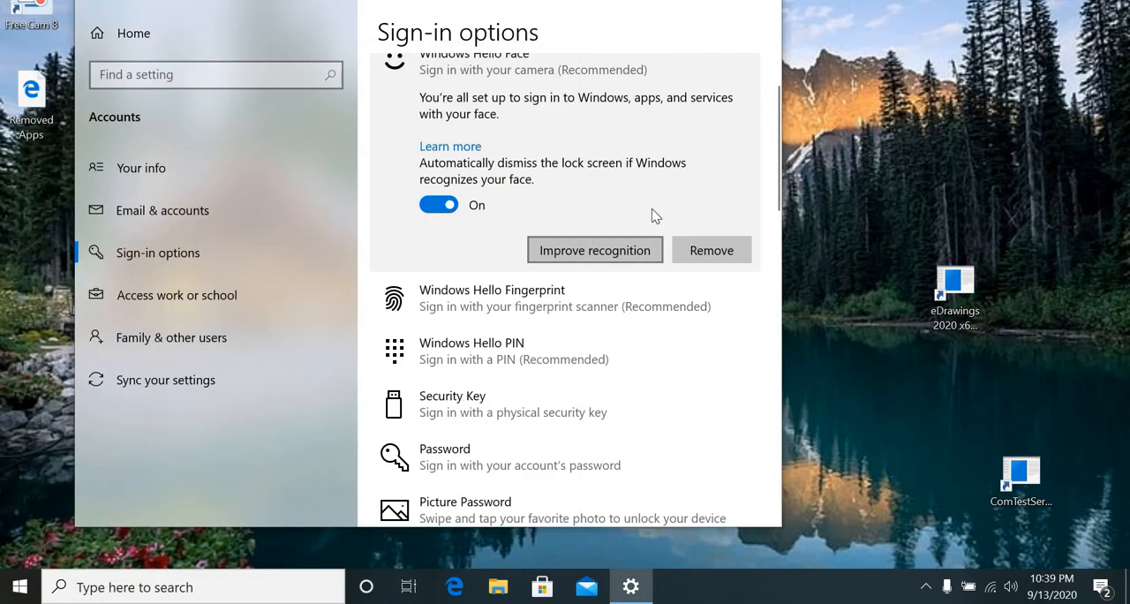
{"action": "left_click", "coordinate": [565, 316]}
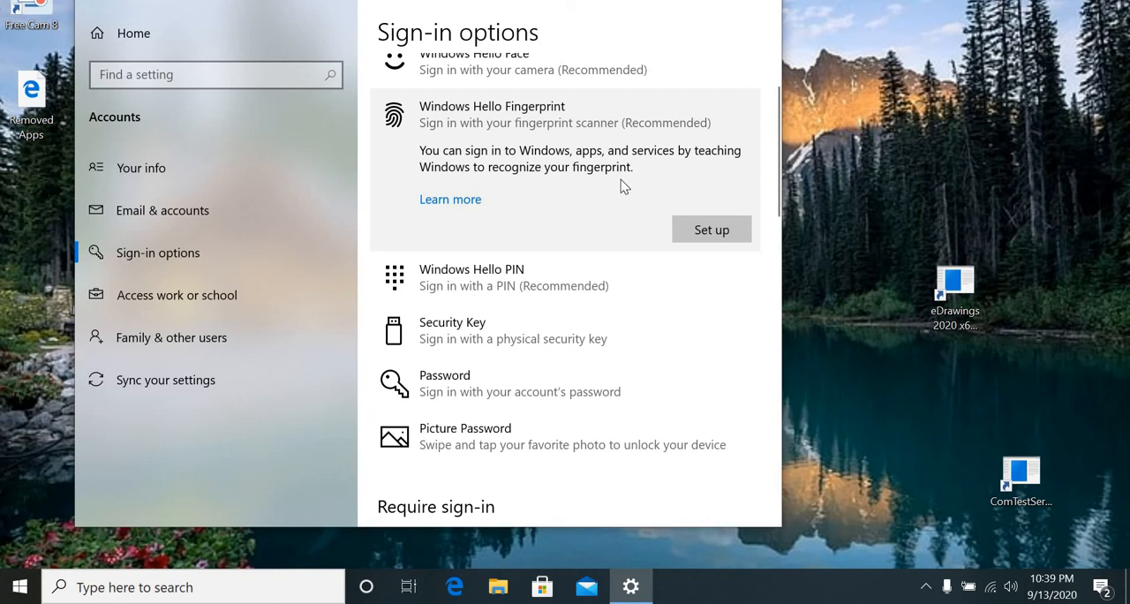
{"action": "left_click", "coordinate": [707, 230]}
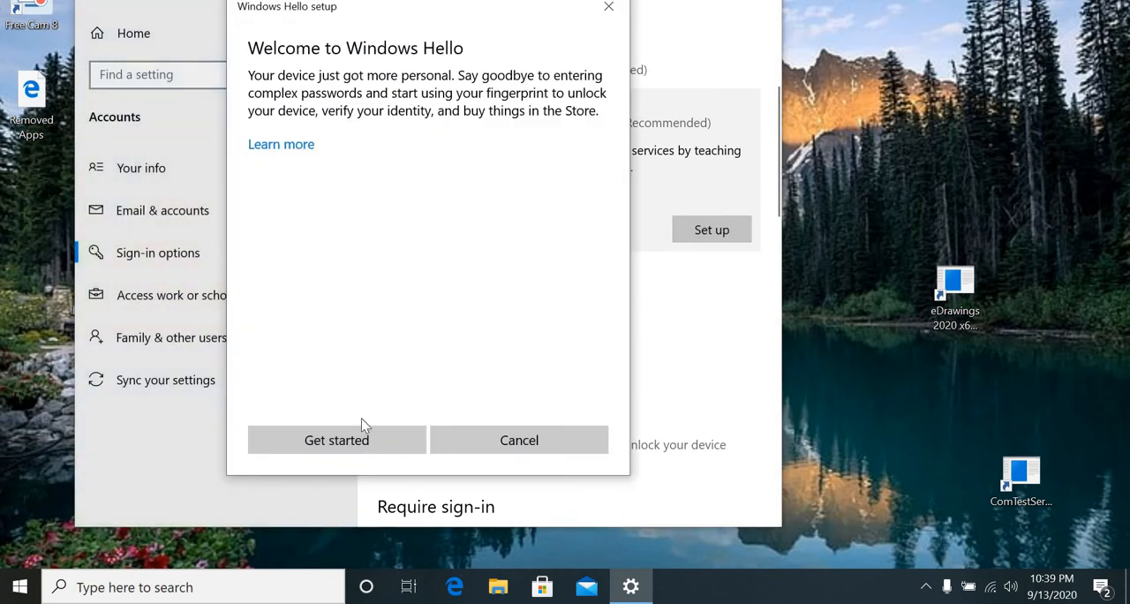
{"action": "left_click", "coordinate": [363, 440]}
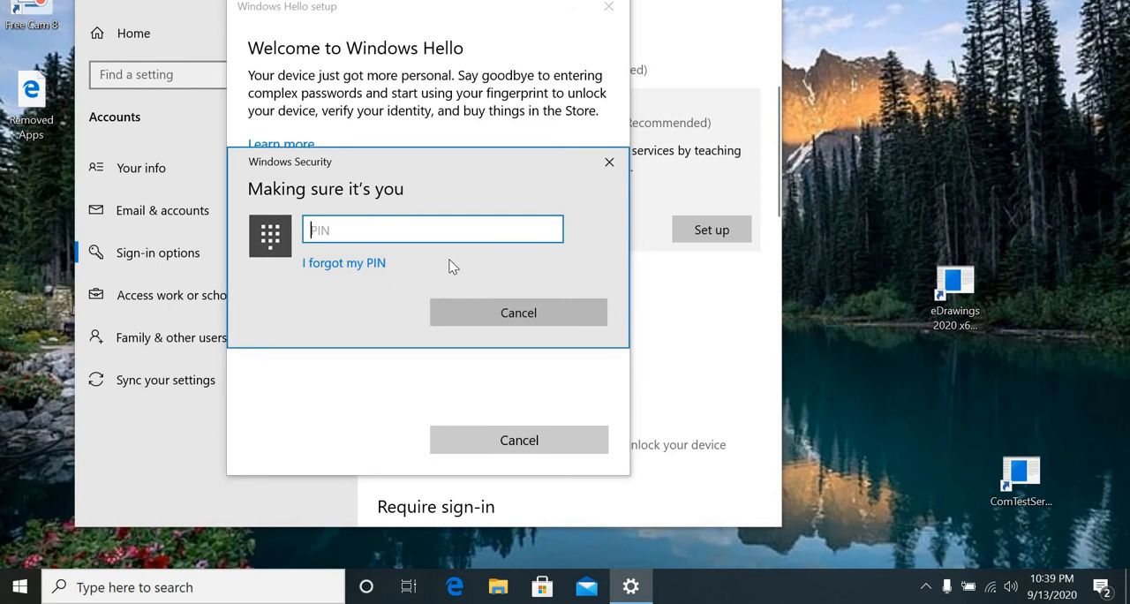
{"action": "type", "text": "123•••"}
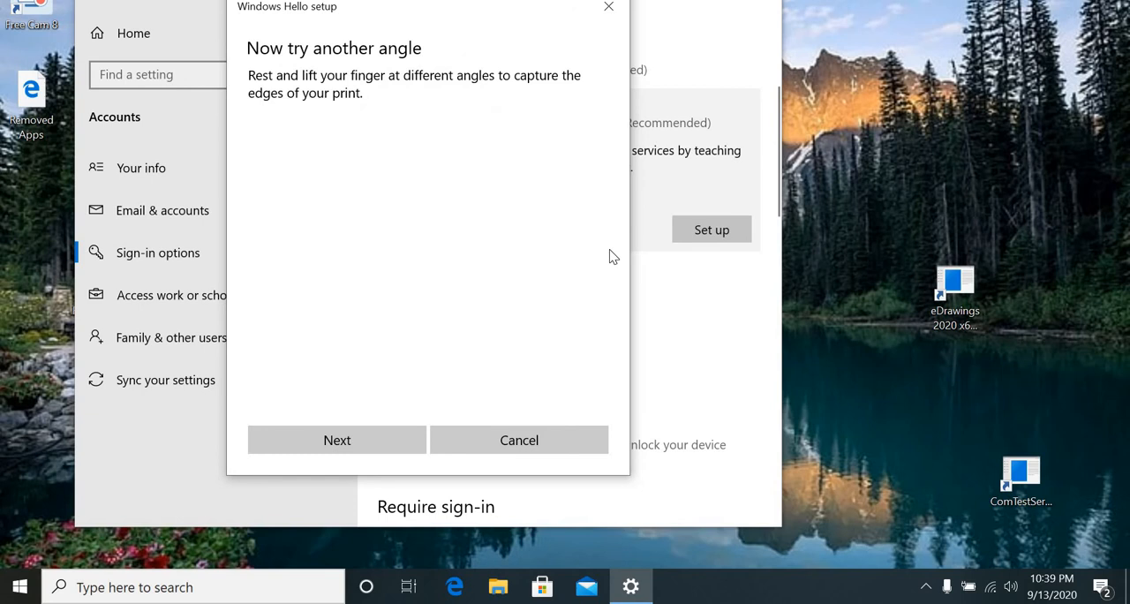
Enroll a fingerprint from several angles, add another finger the same way, and close the Windows Hello setup.
{"action": "left_click", "coordinate": [391, 444]}
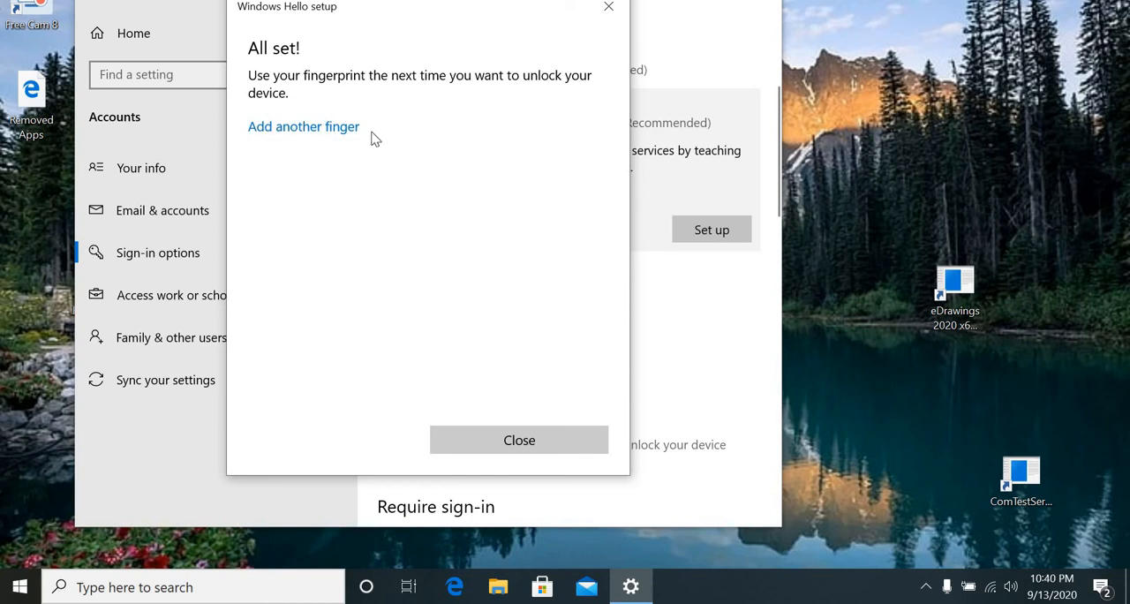
{"action": "left_click", "coordinate": [300, 130]}
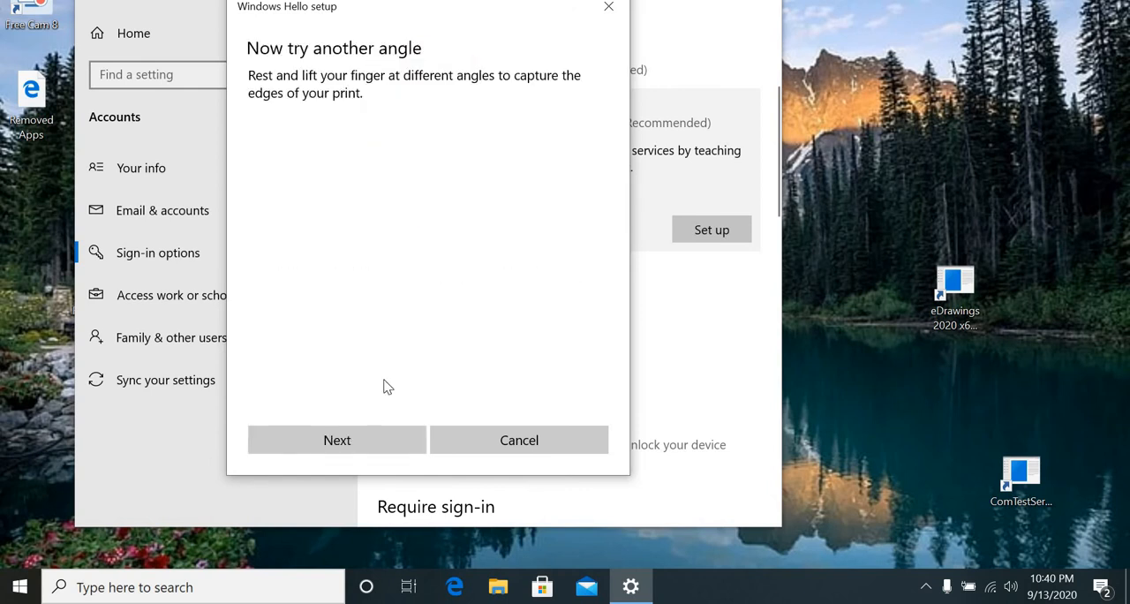
{"action": "left_click", "coordinate": [371, 436]}
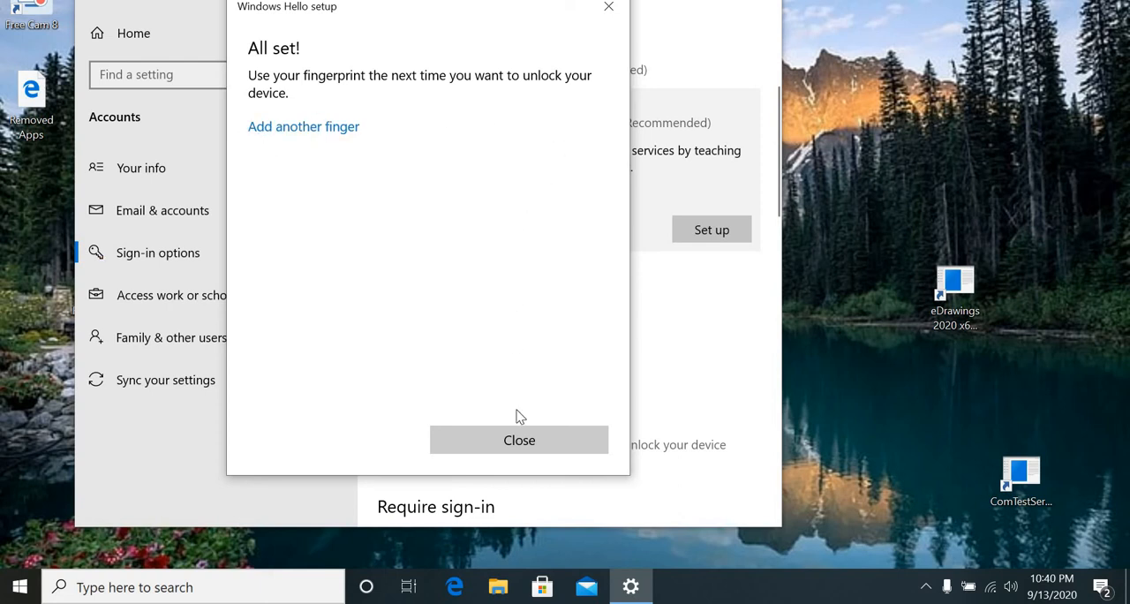
{"action": "left_click", "coordinate": [535, 445]}
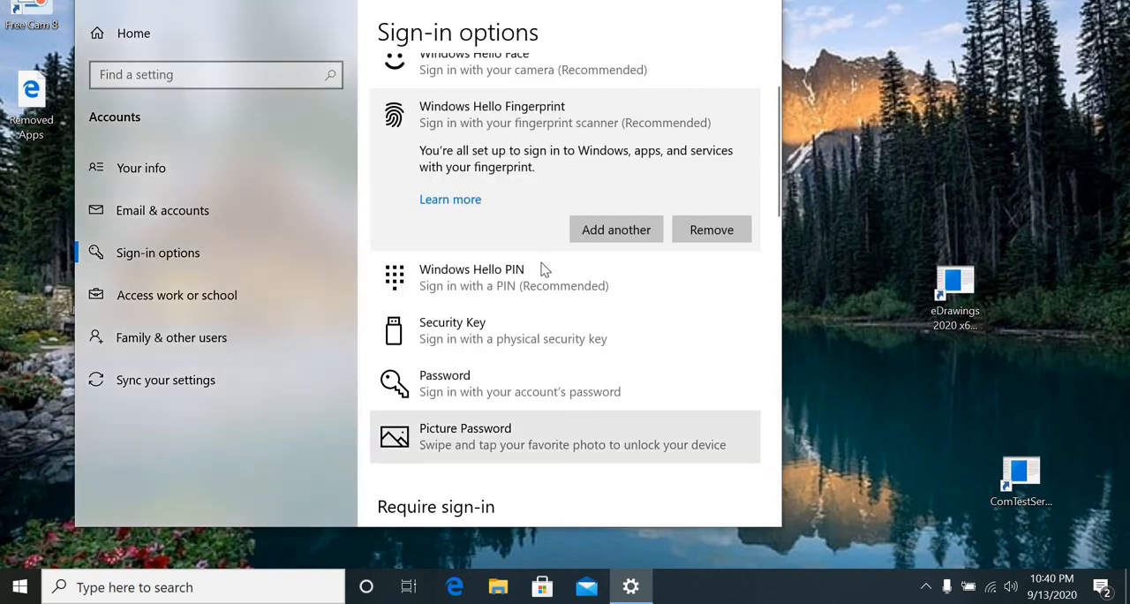
Examine the available settings for the Windows Hello PIN, Security Key and Password sign-in options.
{"action": "scroll", "coordinate": [565, 329], "scroll_direction": "down", "scroll_amount": 3}
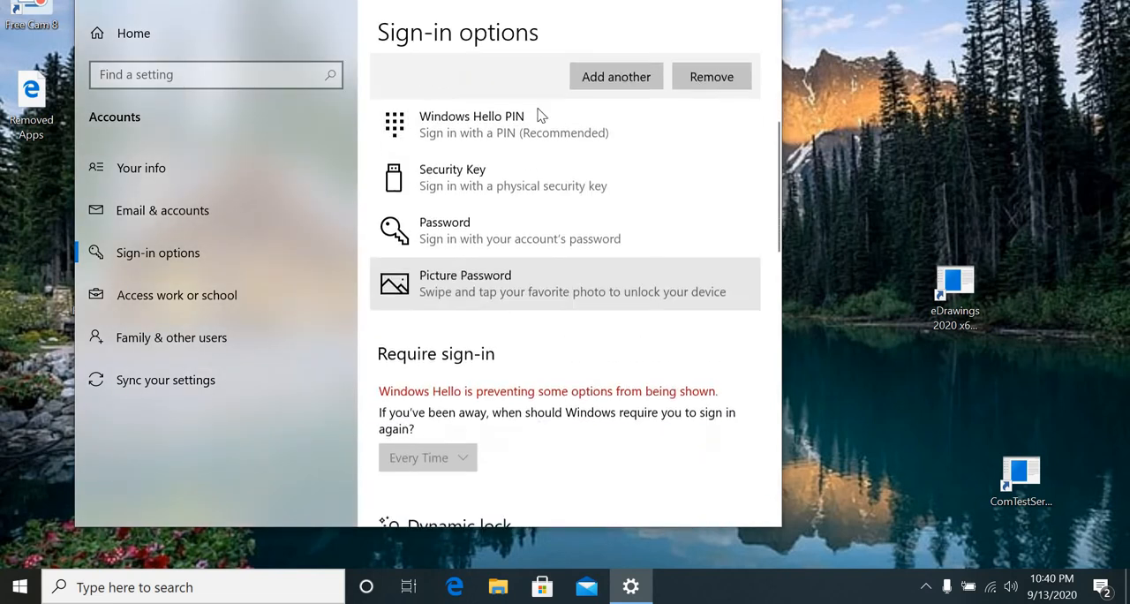
{"action": "left_click", "coordinate": [534, 115]}
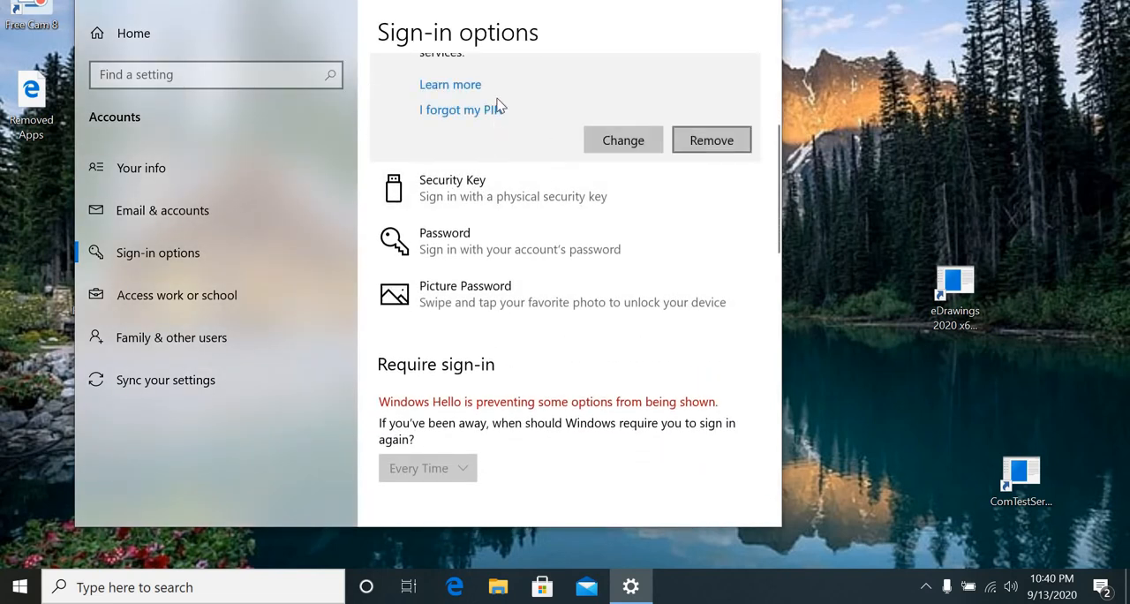
{"action": "scroll", "coordinate": [499, 116], "scroll_direction": "up", "scroll_amount": 1}
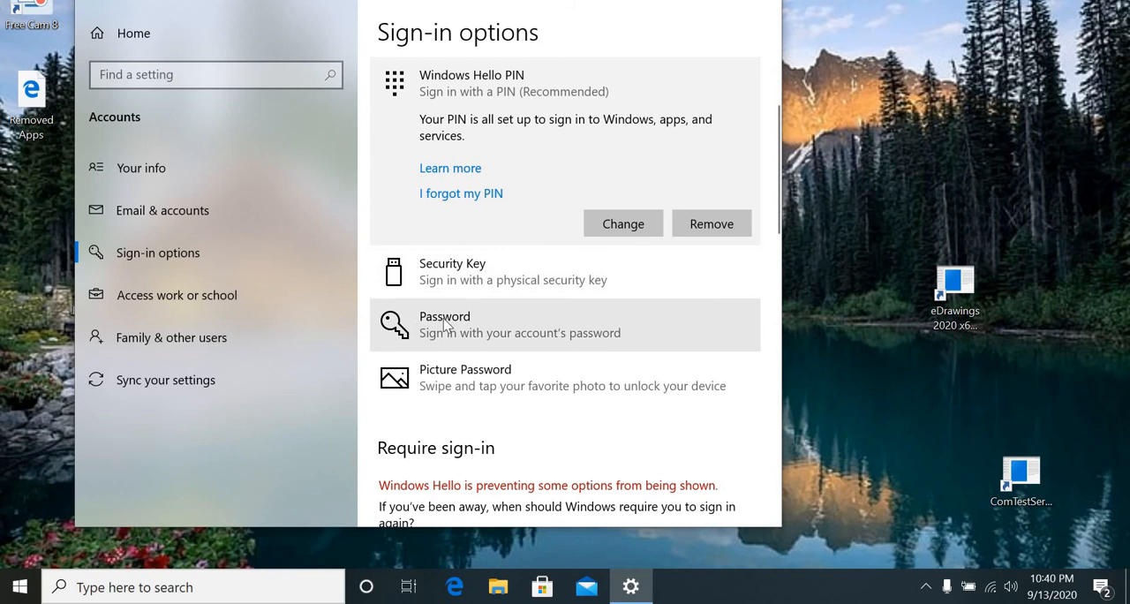
{"action": "left_click", "coordinate": [459, 284]}
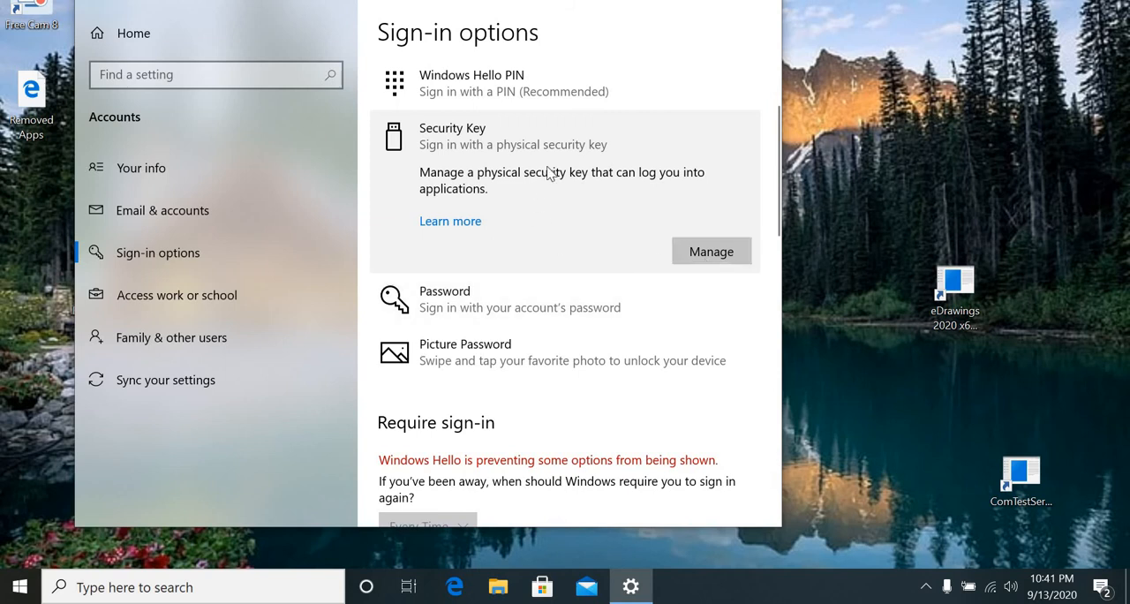
{"action": "left_click", "coordinate": [445, 313]}
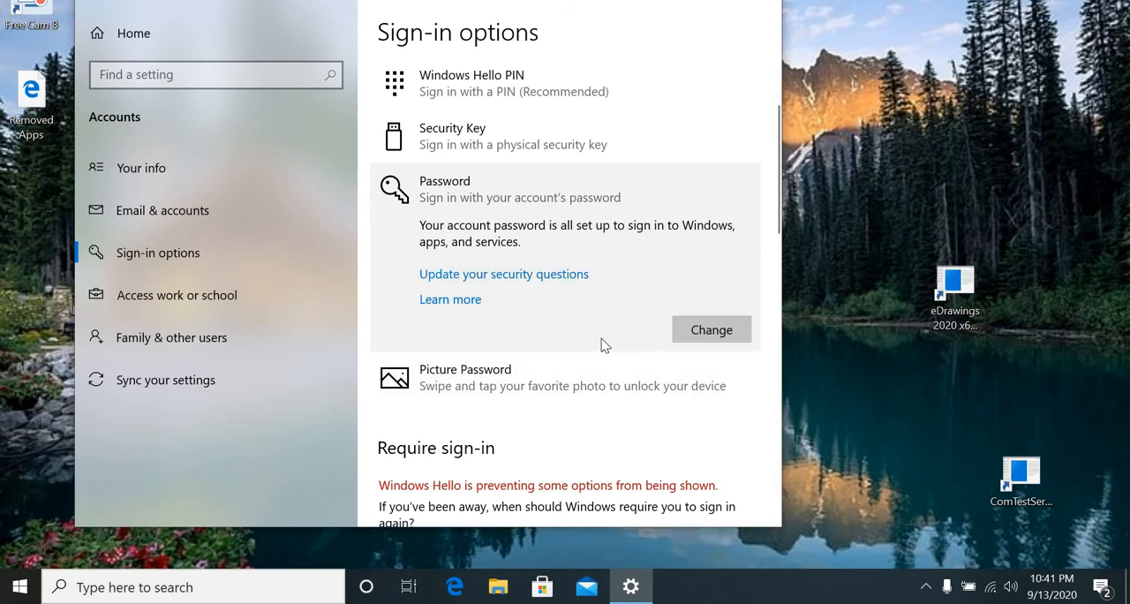
Remove the existing picture password from the account's sign-in options.
{"action": "scroll", "coordinate": [596, 339], "scroll_direction": "down", "scroll_amount": 3}
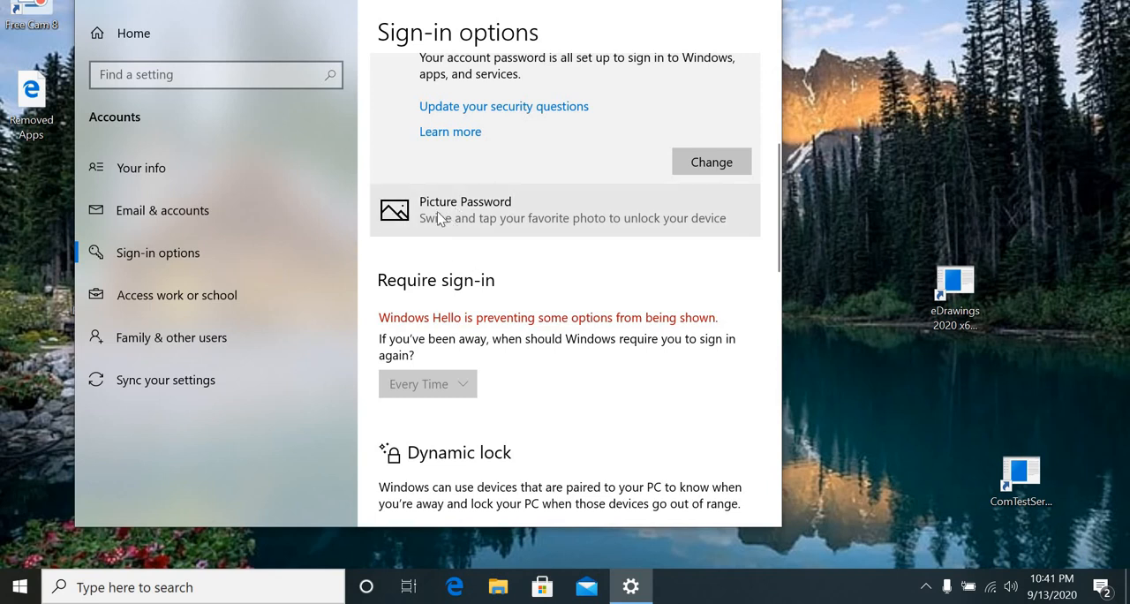
{"action": "left_click", "coordinate": [489, 221]}
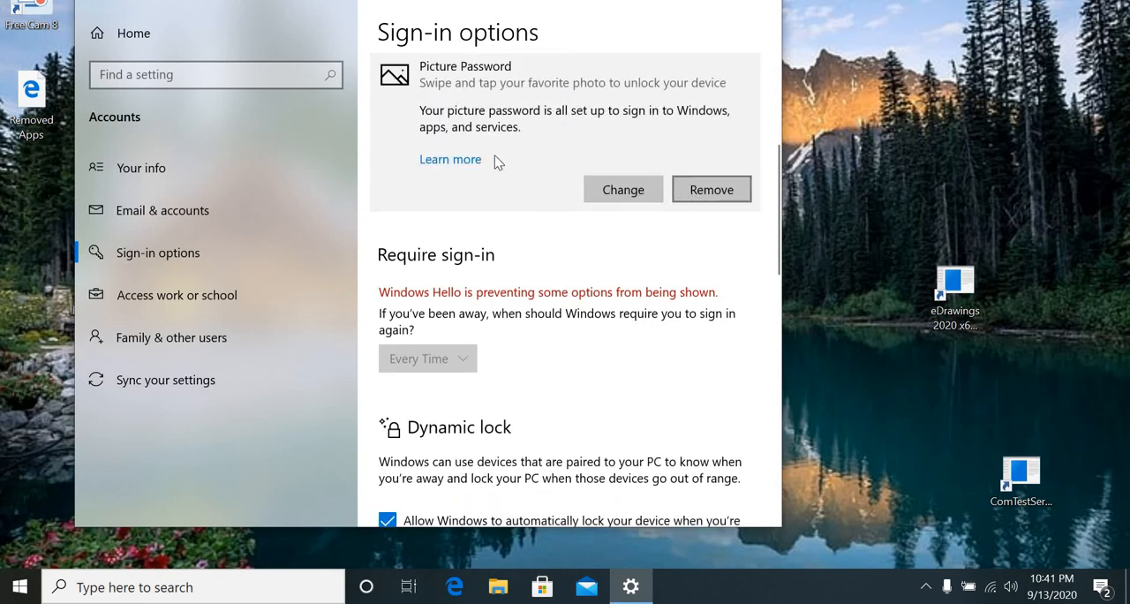
{"action": "left_click", "coordinate": [724, 196]}
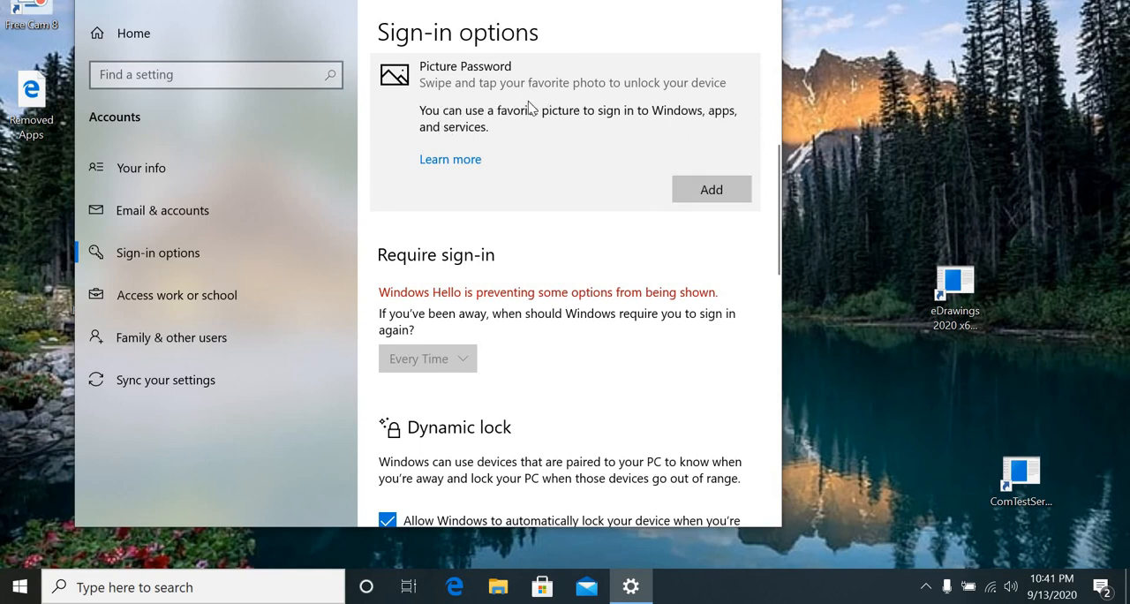
Start adding a new picture password and verify the account by entering its password.
{"action": "scroll", "coordinate": [530, 105], "scroll_direction": "up", "scroll_amount": 1}
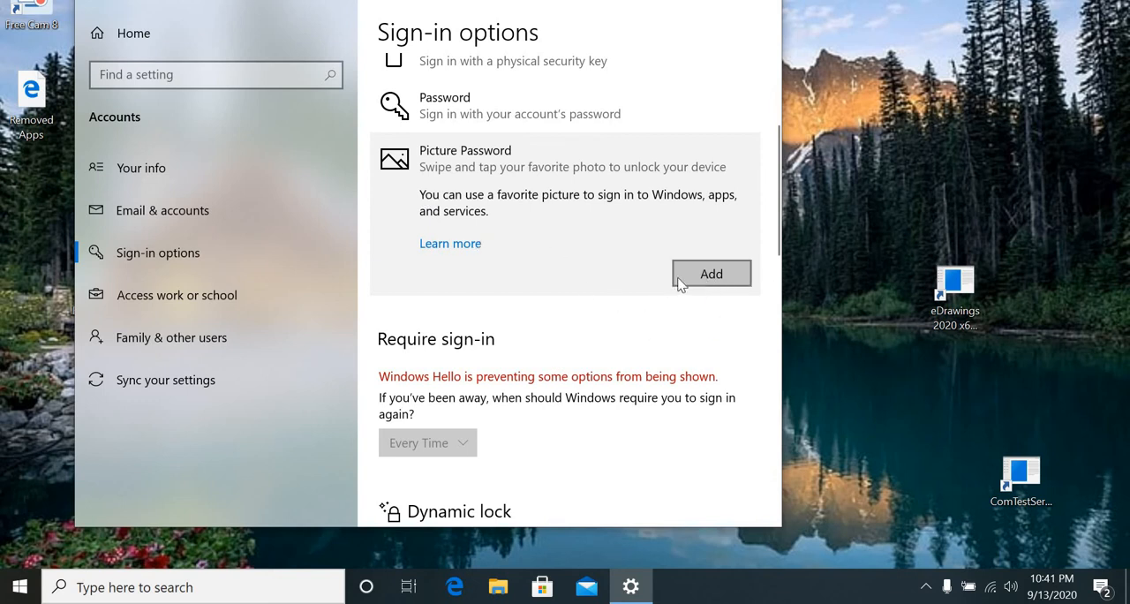
{"action": "left_click", "coordinate": [712, 276]}
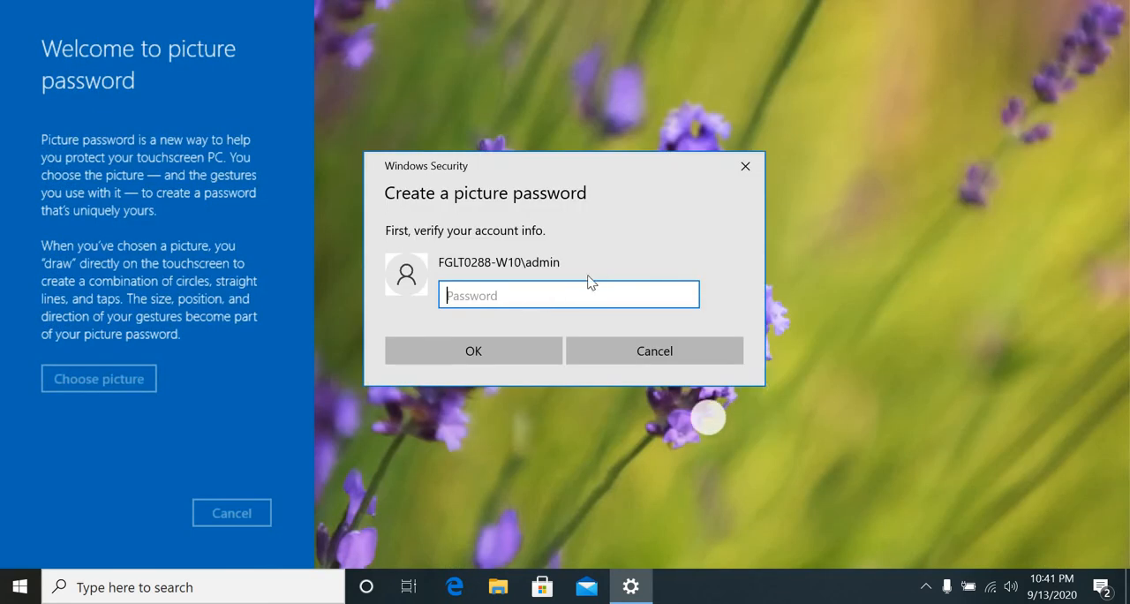
{"action": "key", "text": "Caps_Lock"}
{"action": "type", "text": "•"}
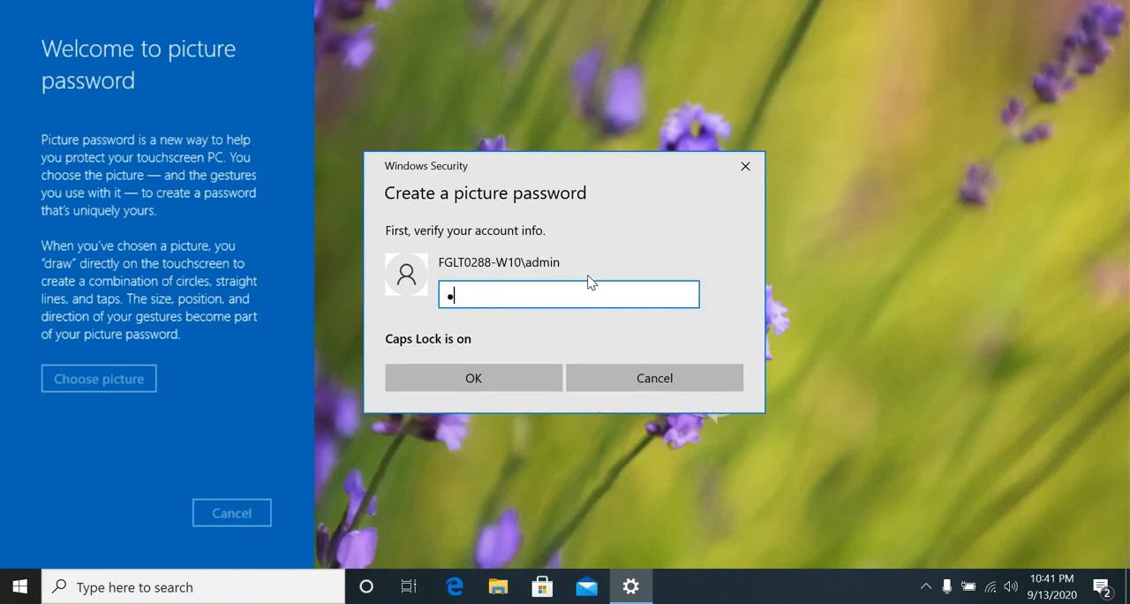
{"action": "key", "text": "Caps_Lock"}
{"action": "type", "text": "•••••••"}
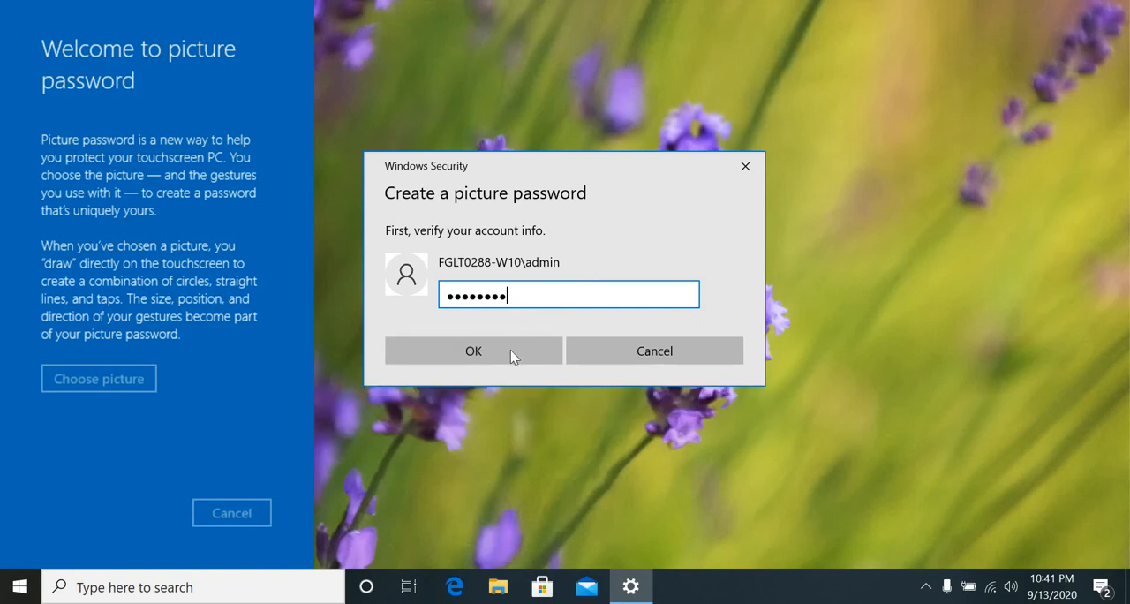
{"action": "left_click", "coordinate": [510, 350]}
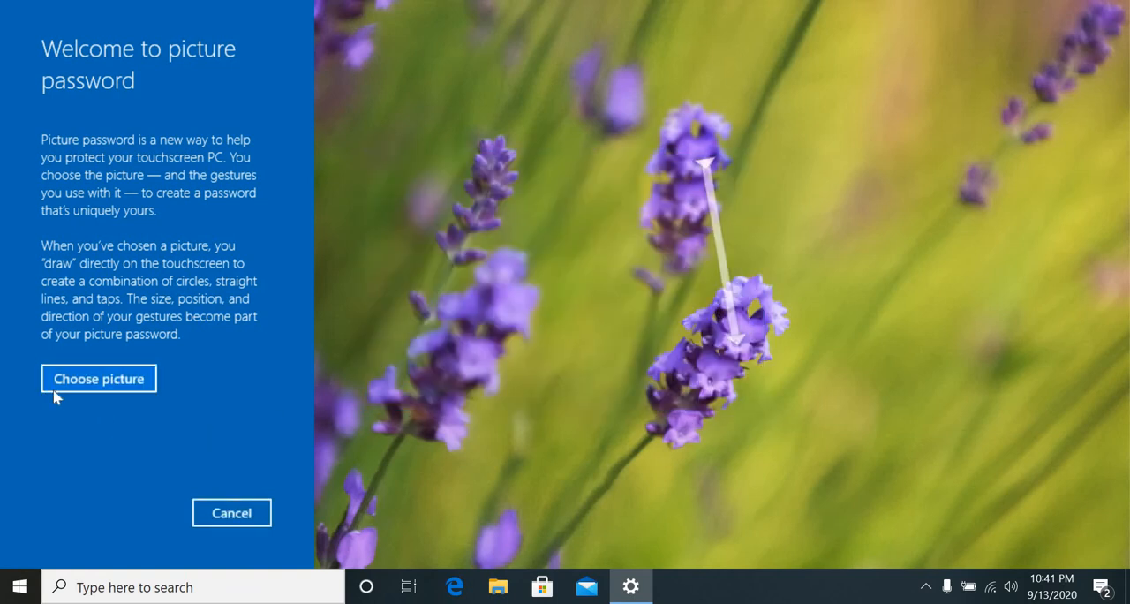
Choose the portrait photo for the picture password and accept it as positioned.
{"action": "left_click", "coordinate": [106, 389]}
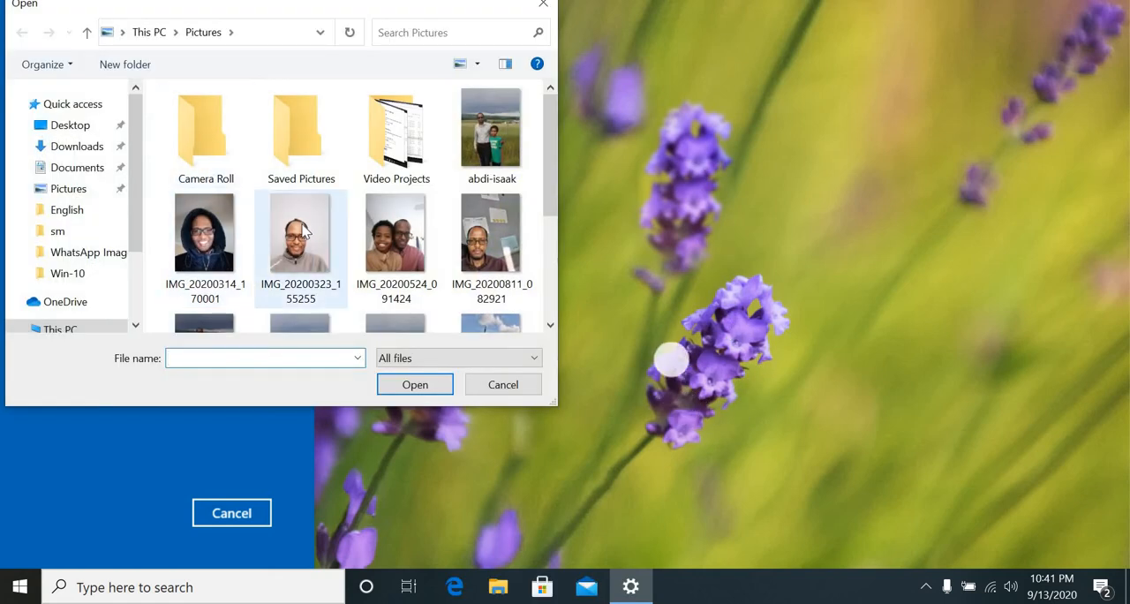
{"action": "double_click", "coordinate": [296, 235]}
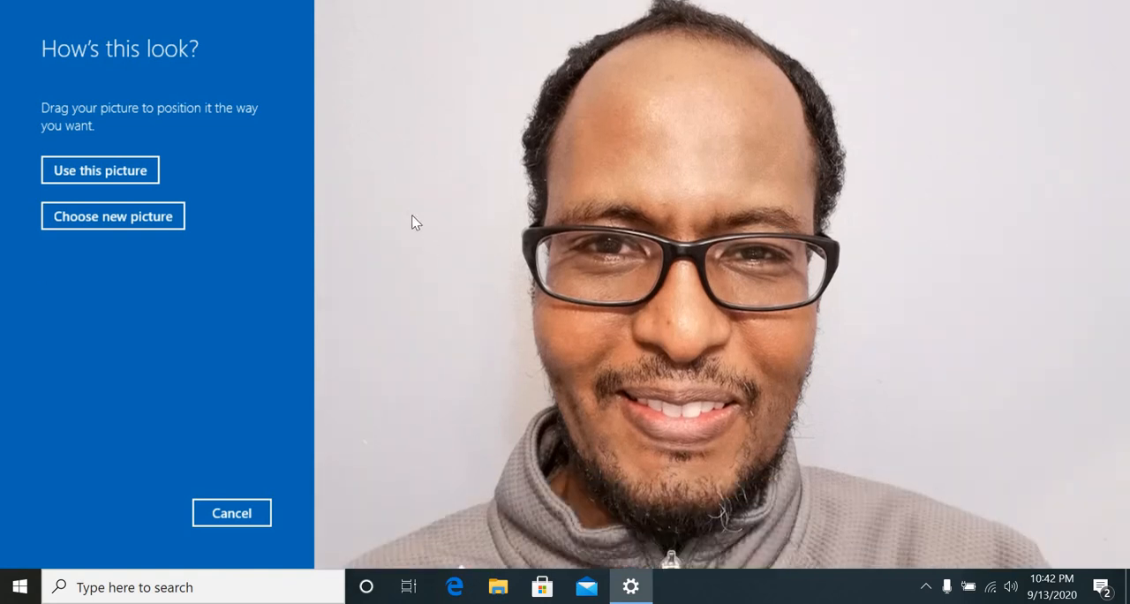
{"action": "left_click", "coordinate": [106, 177]}
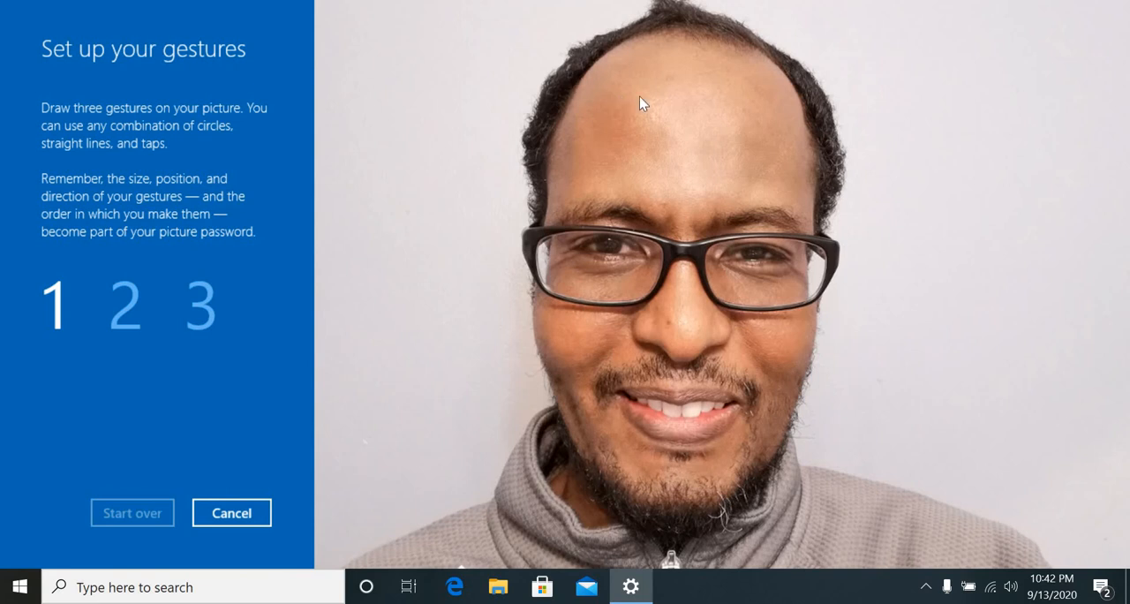
Draw three picture password gestures on the photo, repeat them to confirm, and finish the setup.
{"action": "left_click", "coordinate": [706, 99]}
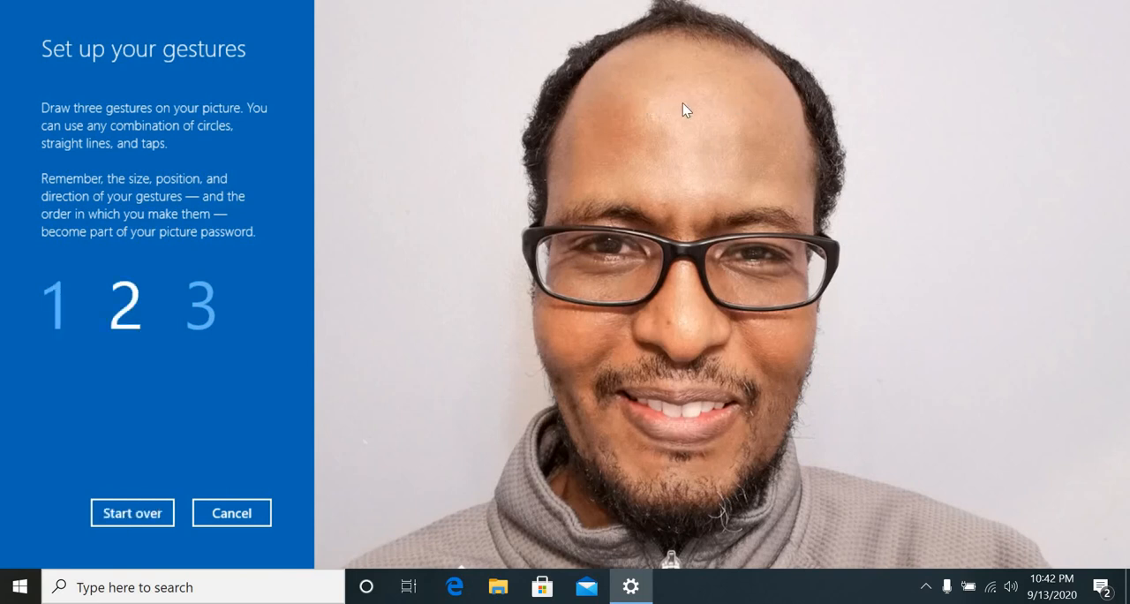
{"action": "left_click_drag", "start_coordinate": [802, 75], "coordinate": [680, 104]}
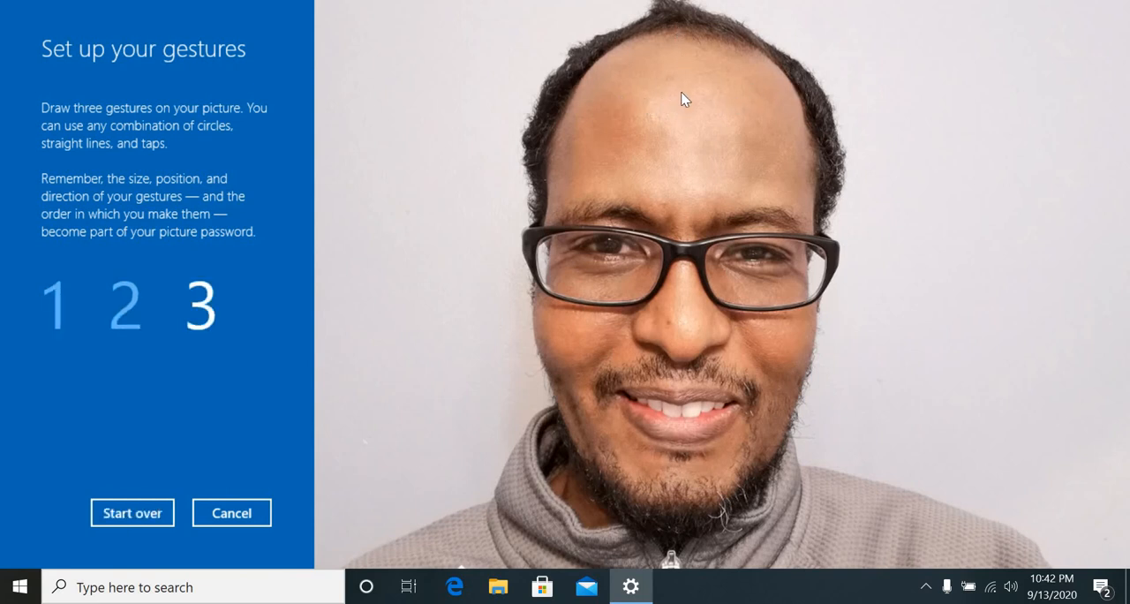
{"action": "left_click", "coordinate": [684, 99]}
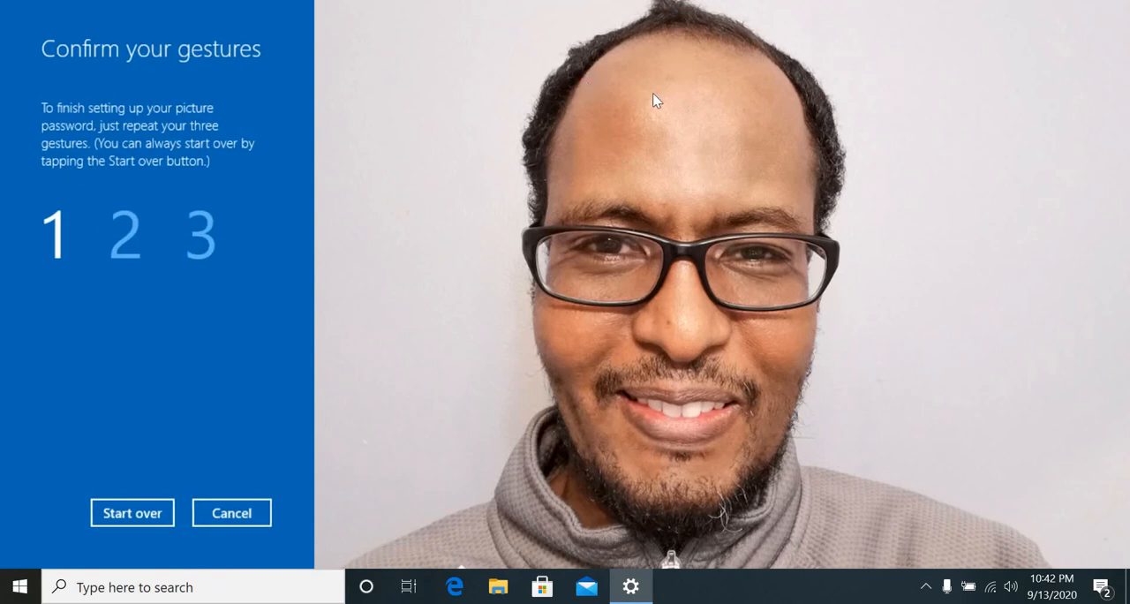
{"action": "left_click_drag", "start_coordinate": [653, 94], "coordinate": [669, 92]}
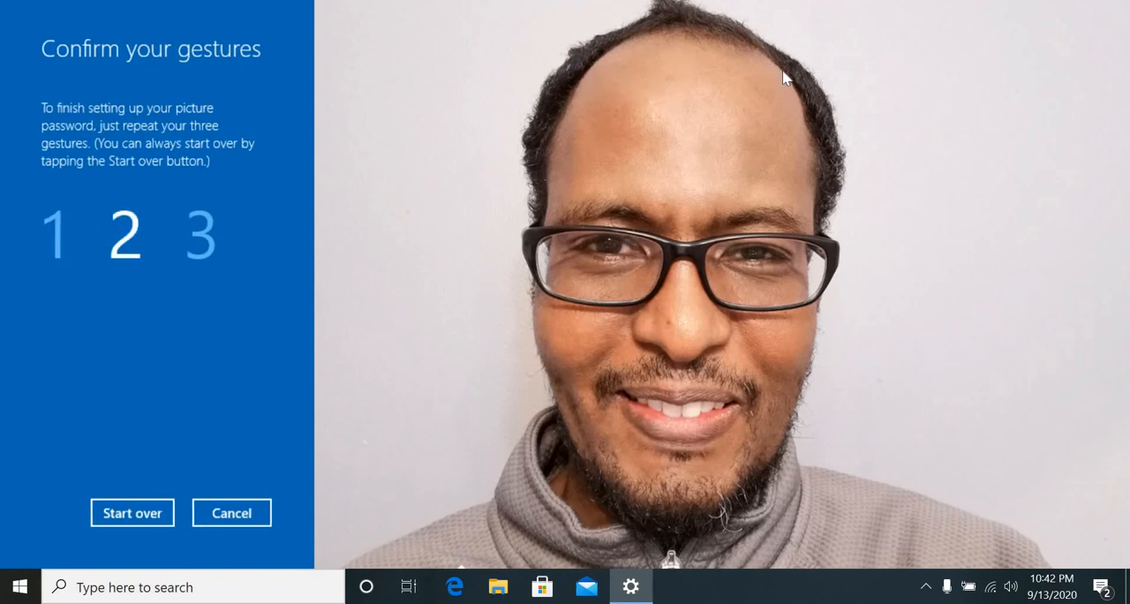
{"action": "left_click_drag", "start_coordinate": [684, 40], "coordinate": [681, 29]}
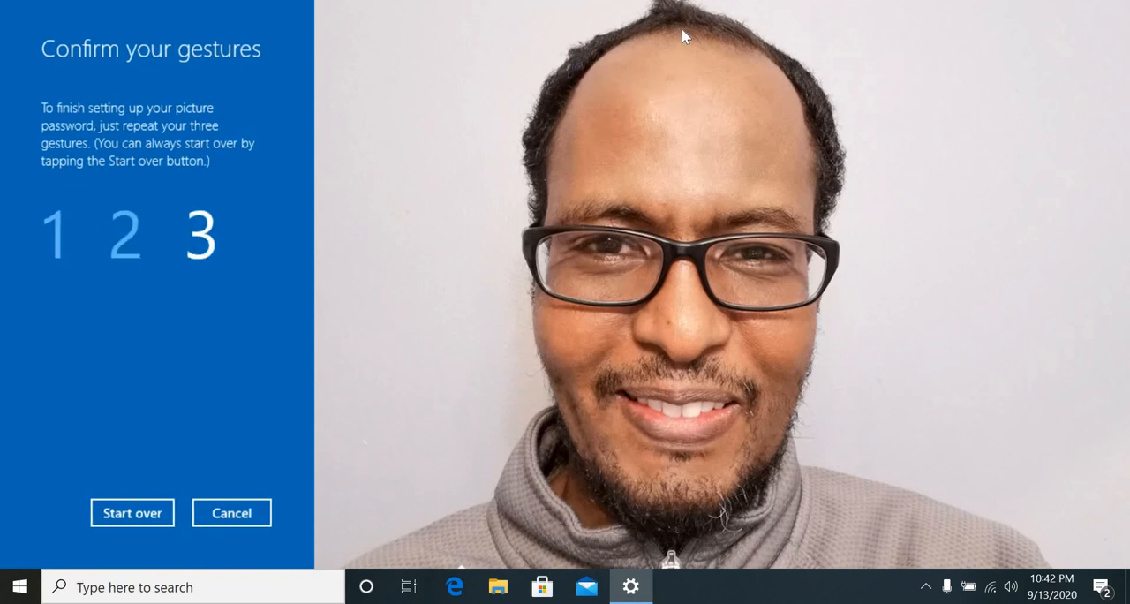
{"action": "left_click_drag", "start_coordinate": [693, 104], "coordinate": [659, 159]}
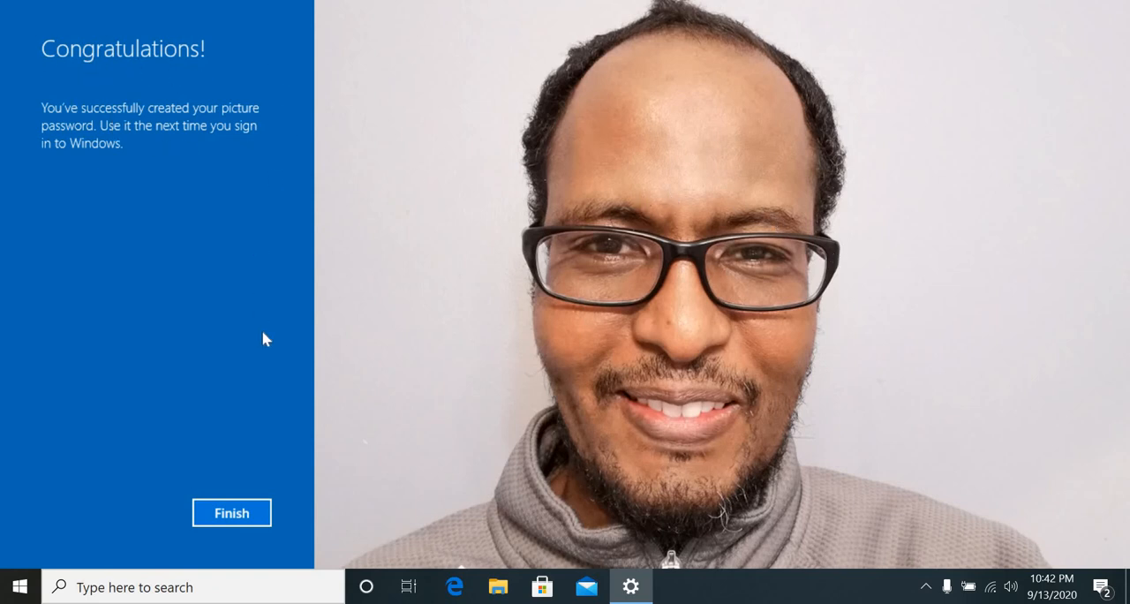
{"action": "left_click", "coordinate": [219, 512]}
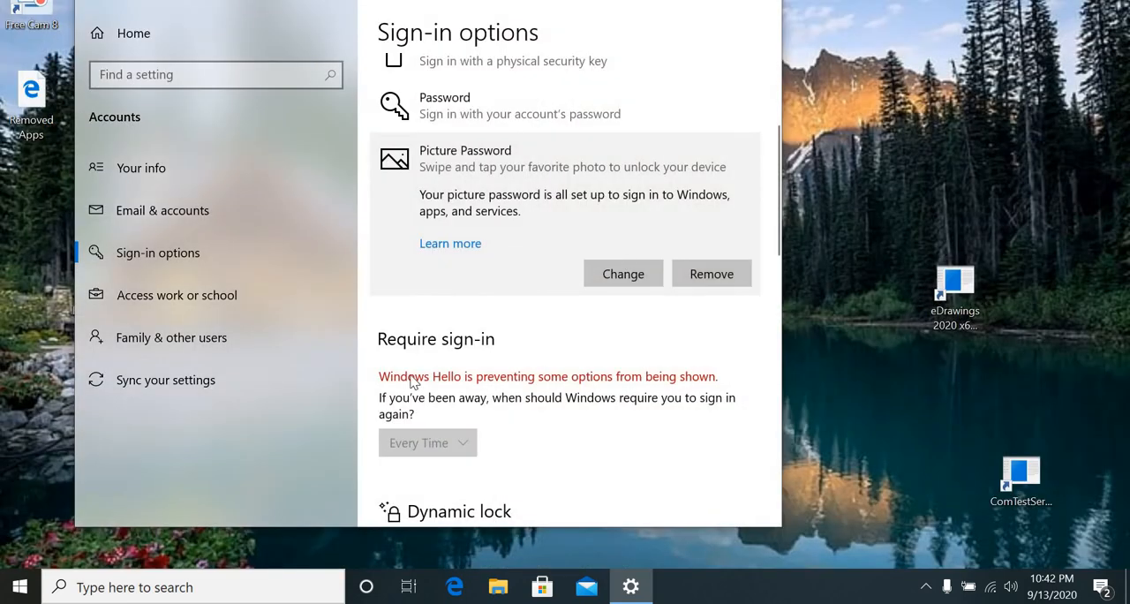
Return to the sign-in options list and expand the Windows Hello Face settings.
{"action": "key", "text": "super"}
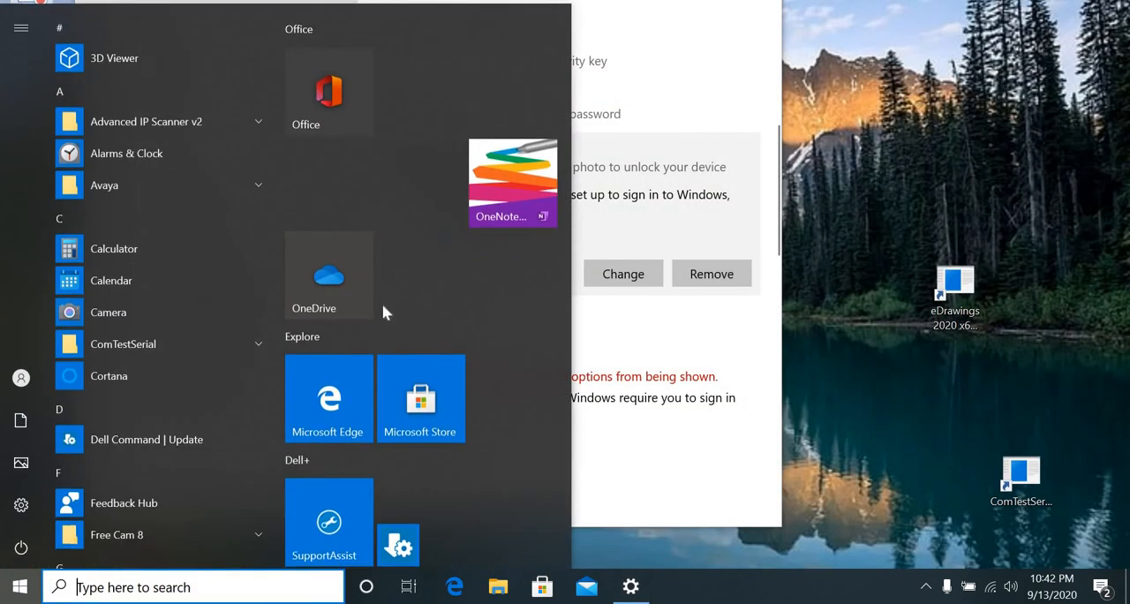
{"action": "left_click", "coordinate": [670, 320]}
{"action": "scroll", "coordinate": [669, 319], "scroll_direction": "up", "scroll_amount": 3}
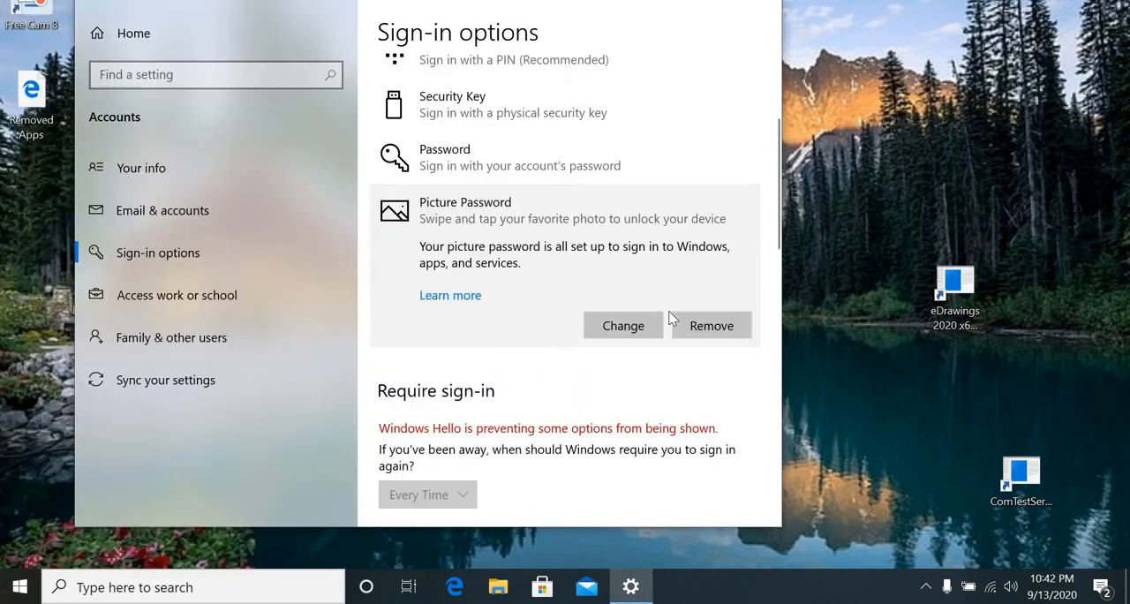
{"action": "left_click", "coordinate": [551, 165]}
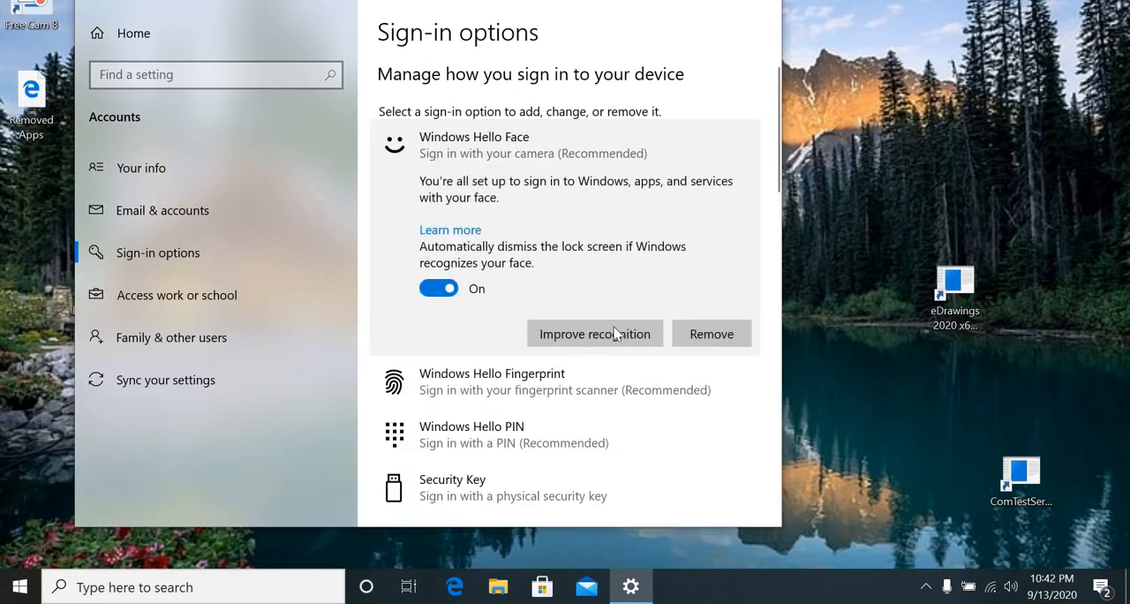
Remove the Windows Hello Face sign-in from the account and lock the computer.
{"action": "left_click", "coordinate": [703, 333]}
{"action": "key", "text": "super"}
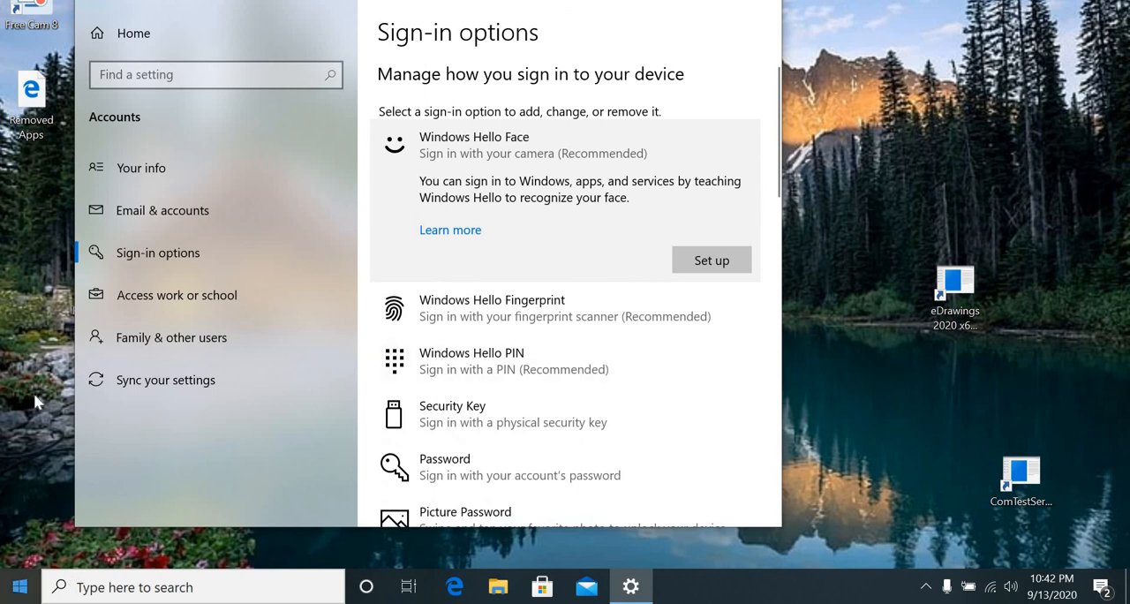
{"action": "left_click", "coordinate": [23, 381]}
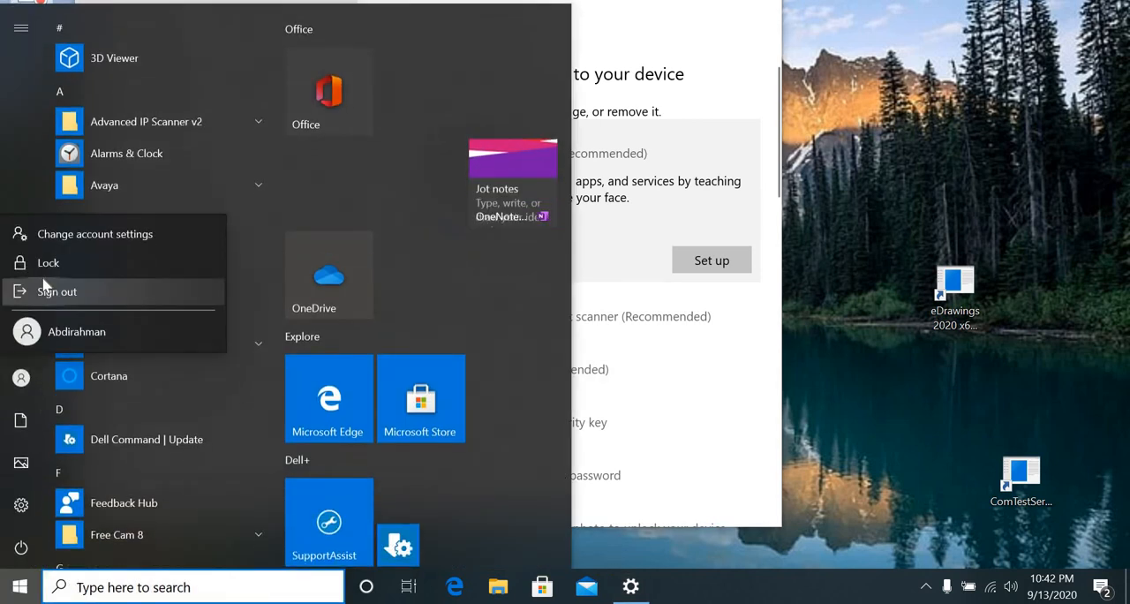
{"action": "left_click", "coordinate": [42, 265]}
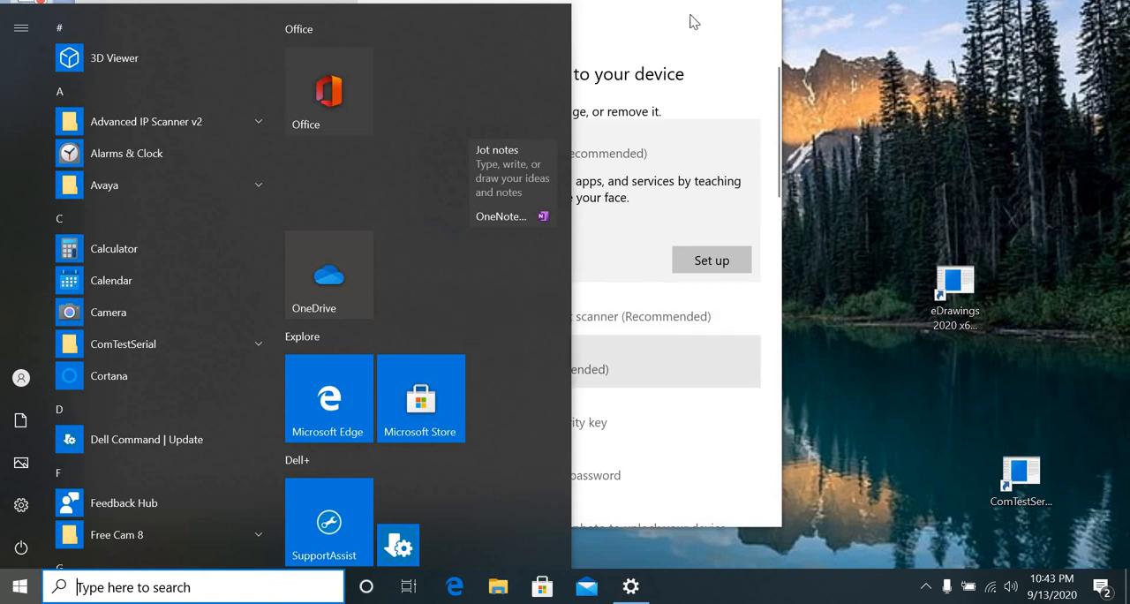
Return to the sign-in options and review the remaining sign-in methods, the Require sign-in setting and the Dynamic lock section.
{"action": "left_click", "coordinate": [589, 362]}
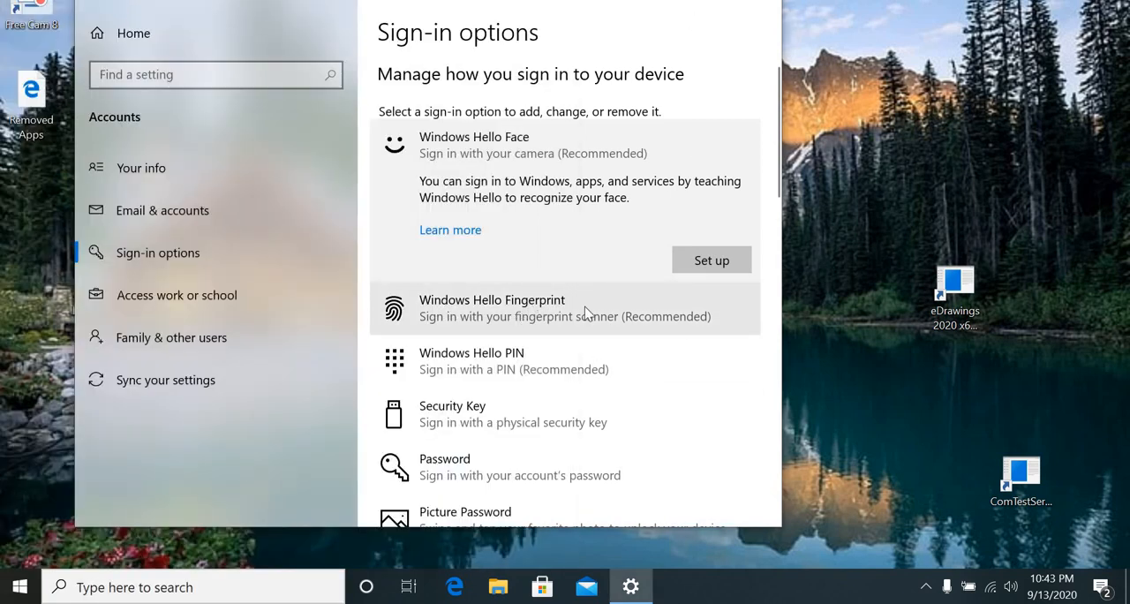
{"action": "scroll", "coordinate": [599, 315], "scroll_direction": "down", "scroll_amount": 2}
{"action": "scroll", "coordinate": [599, 314], "scroll_direction": "down", "scroll_amount": 3}
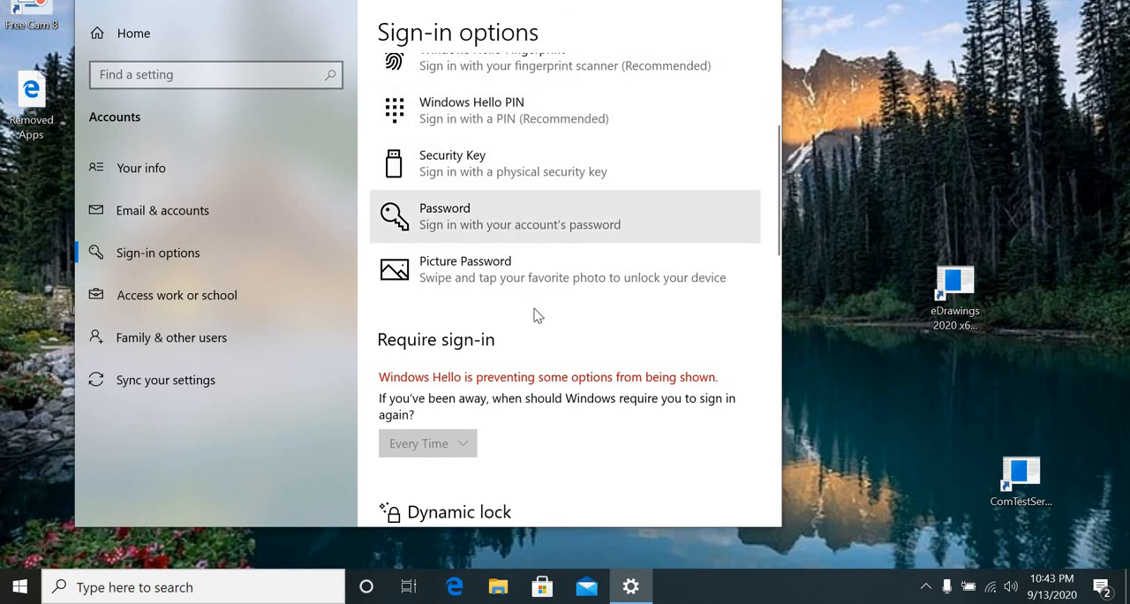
{"action": "scroll", "coordinate": [505, 185], "scroll_direction": "up", "scroll_amount": 1}
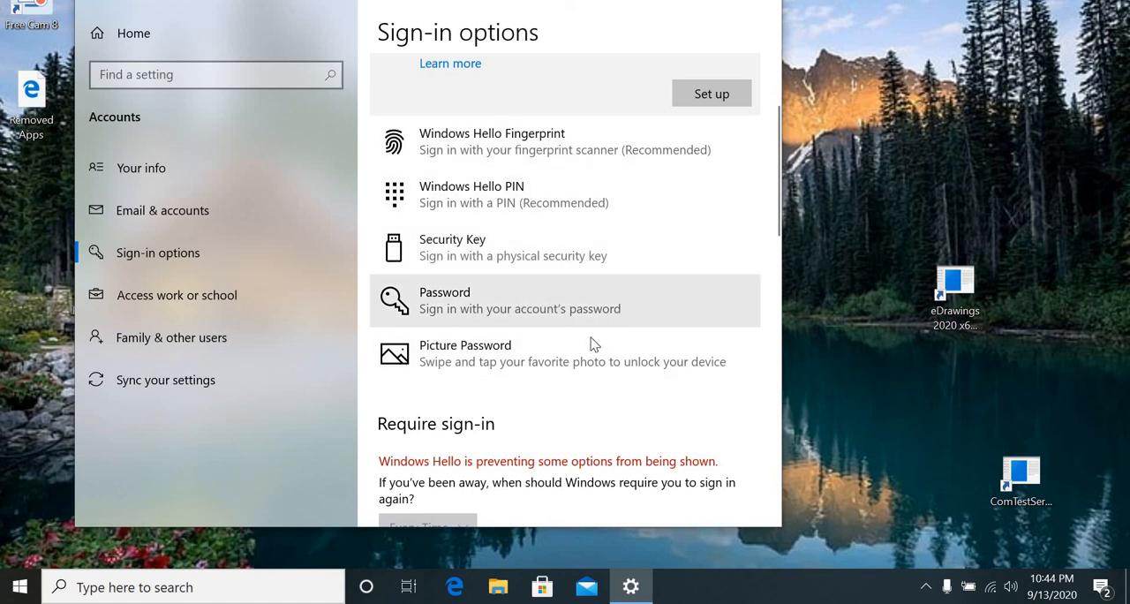
{"action": "scroll", "coordinate": [570, 388], "scroll_direction": "down", "scroll_amount": 2}
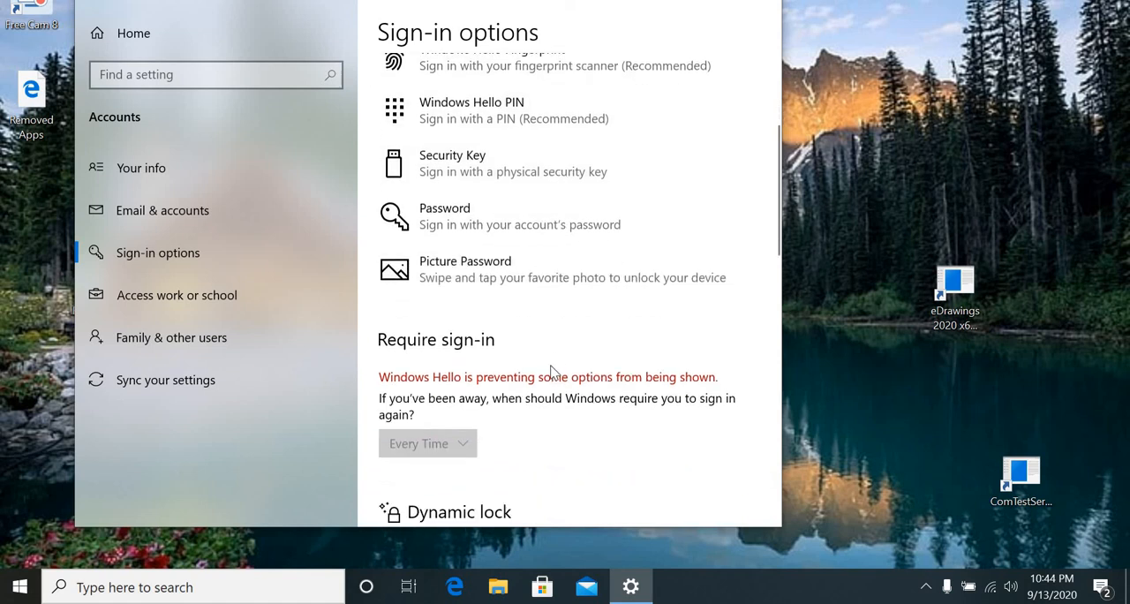
{"action": "scroll", "coordinate": [530, 415], "scroll_direction": "down", "scroll_amount": 2}
{"action": "scroll", "coordinate": [441, 379], "scroll_direction": "down", "scroll_amount": 1}
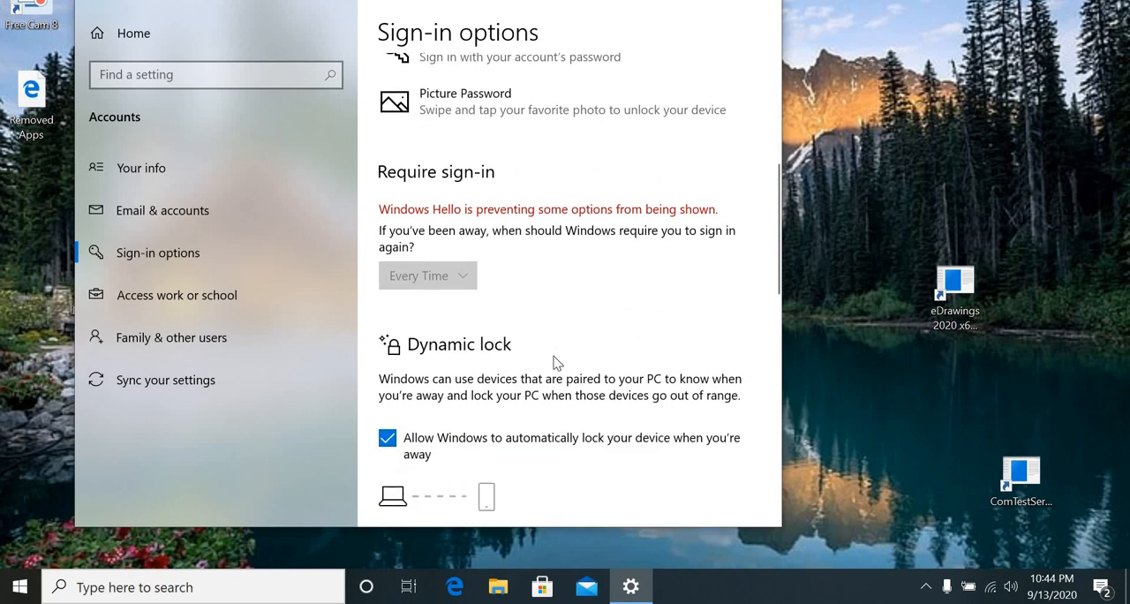